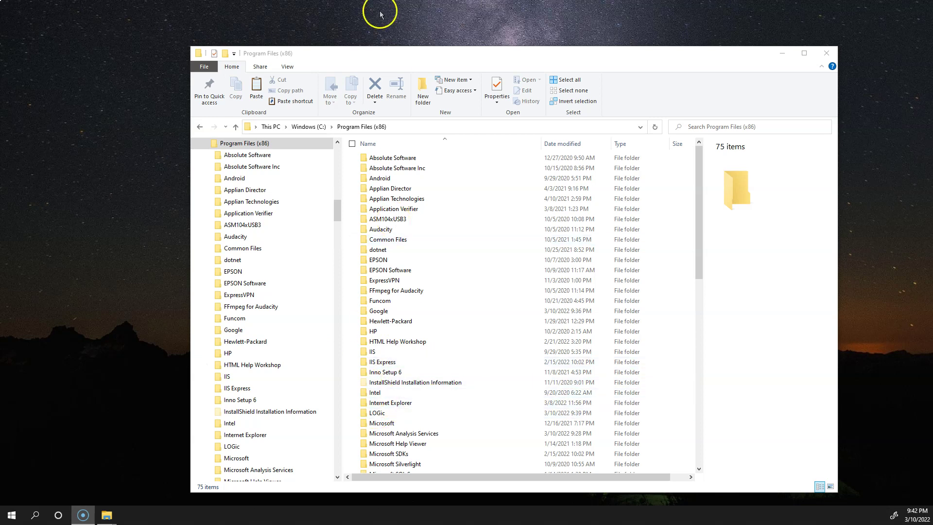
click(411, 127)
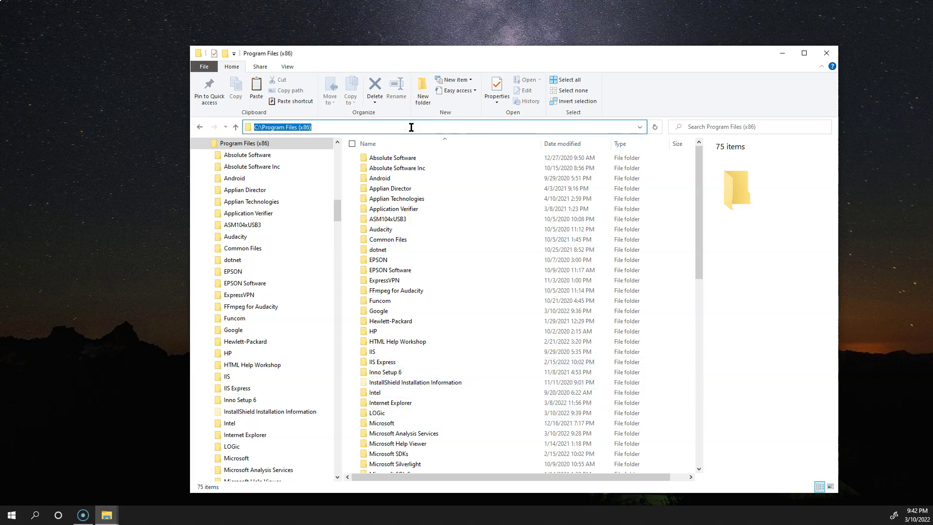
right_click(379, 414)
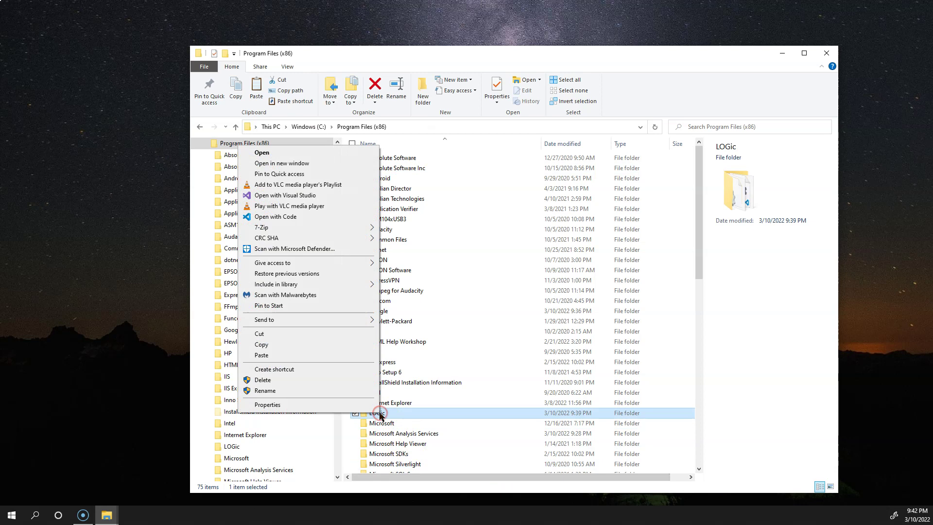
right_click(380, 416)
key(m)
click(381, 422)
click(375, 414)
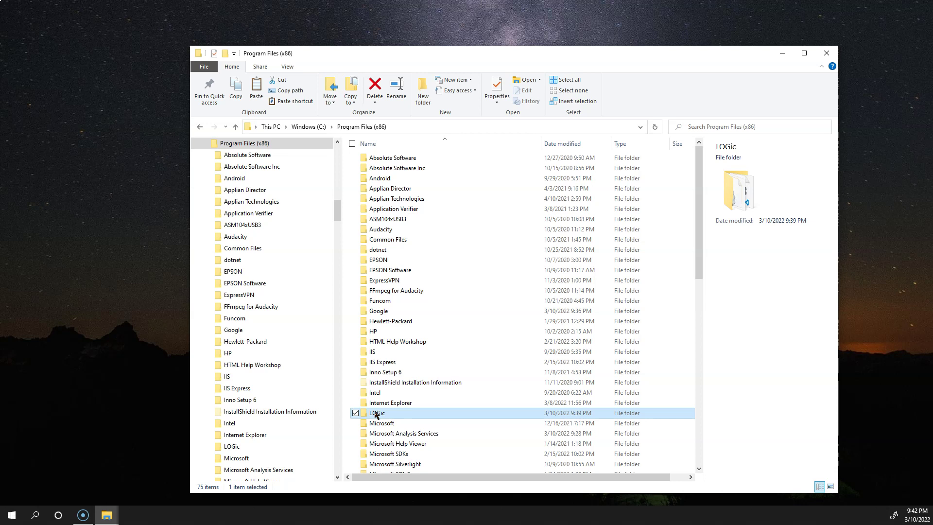
click(375, 417)
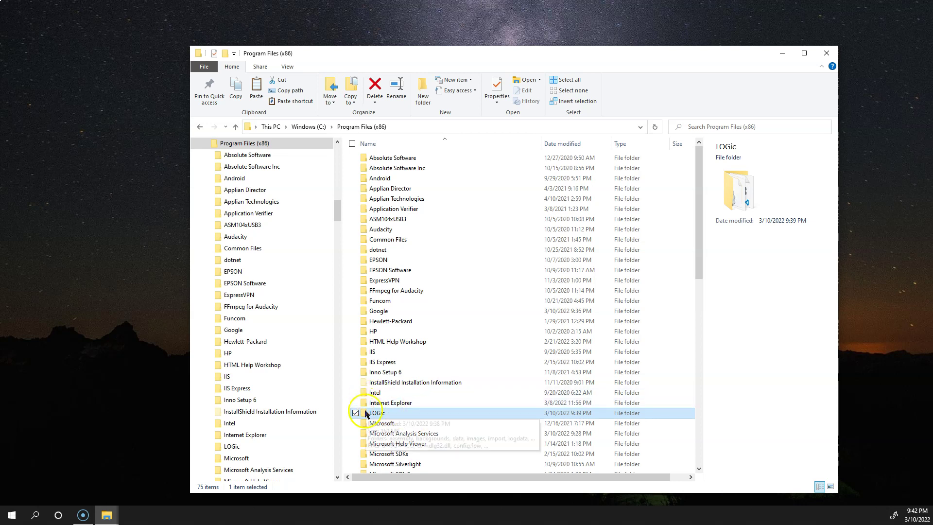
click(392, 126)
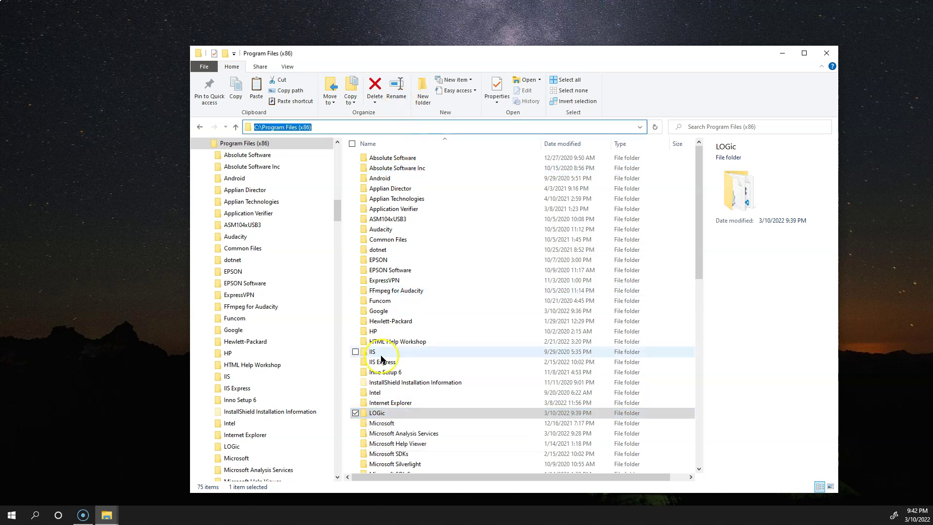
- Duplicate the LOGic folder within C:\Program Files (x86) by copying and pasting it into the same location
click(374, 424)
click(377, 415)
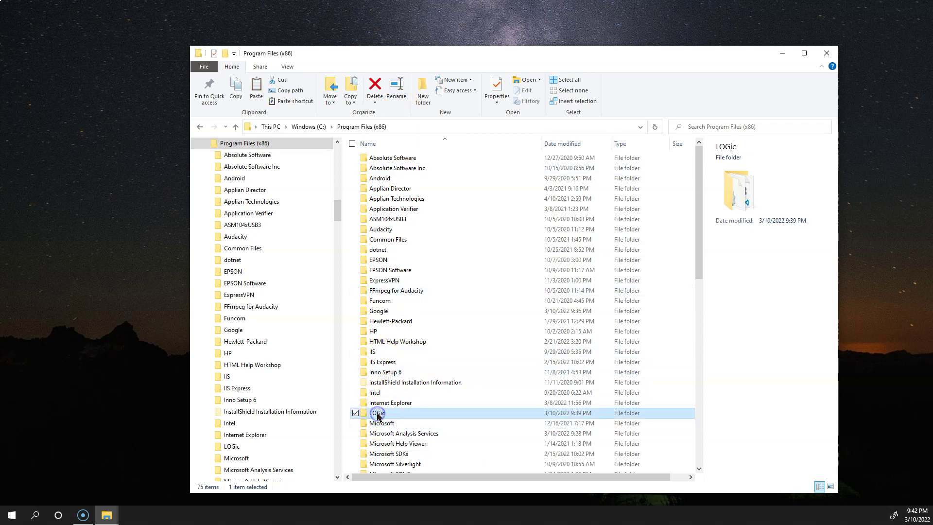
right_click(378, 415)
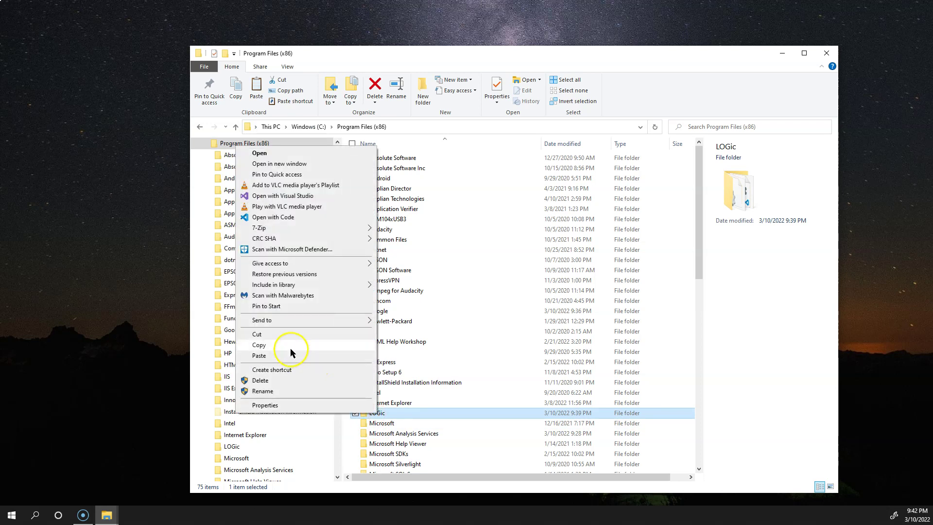
click(290, 348)
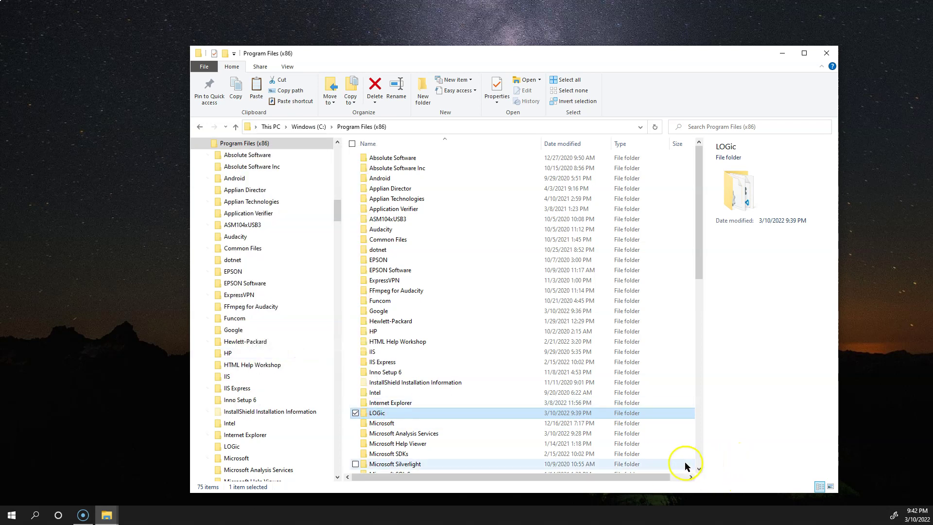
click(685, 466)
right_click(684, 442)
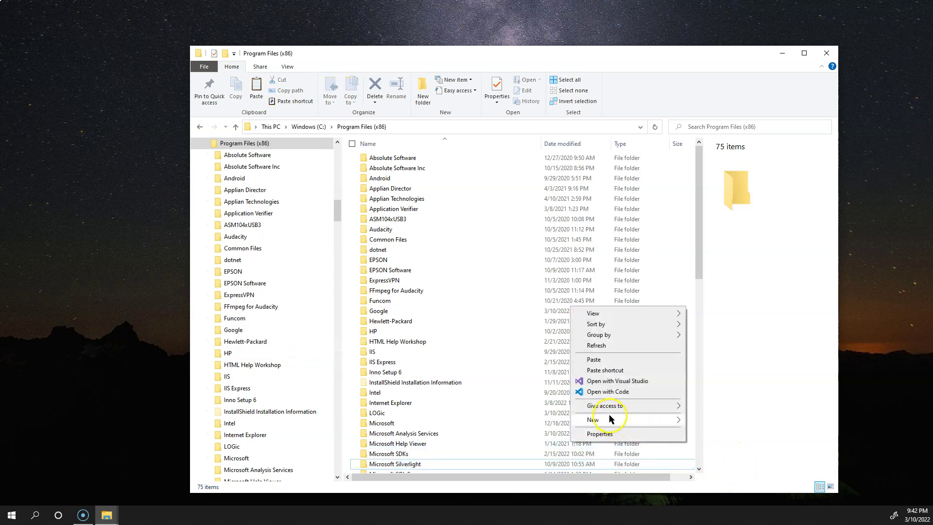
click(598, 360)
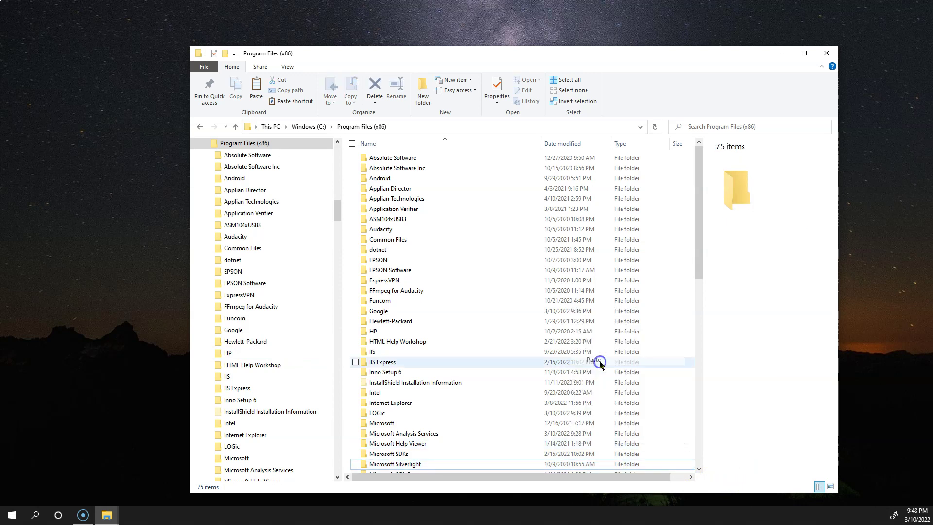
click(443, 192)
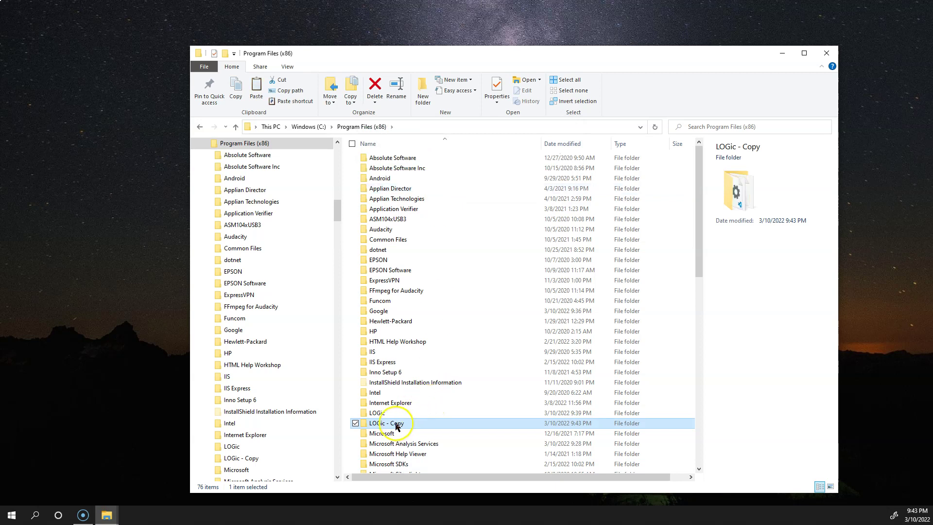
click(376, 414)
click(389, 424)
click(383, 427)
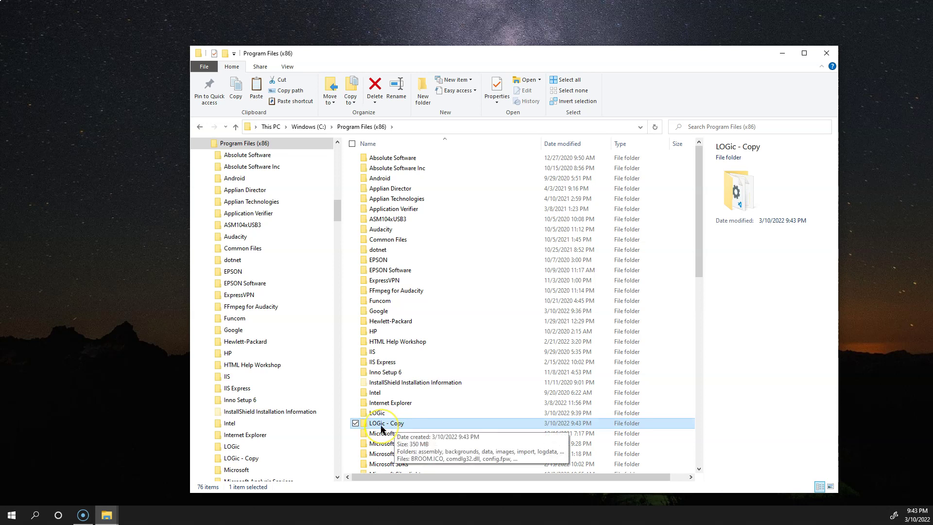
click(381, 429)
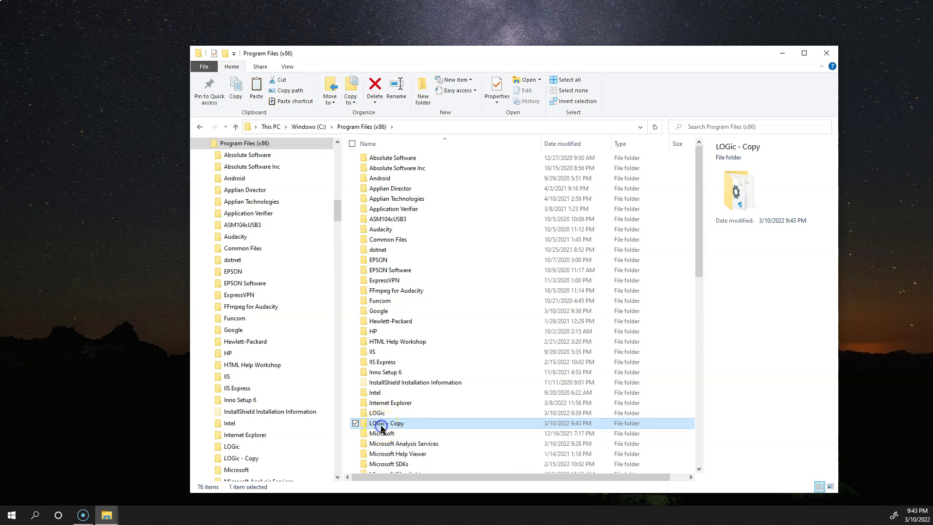
click(447, 428)
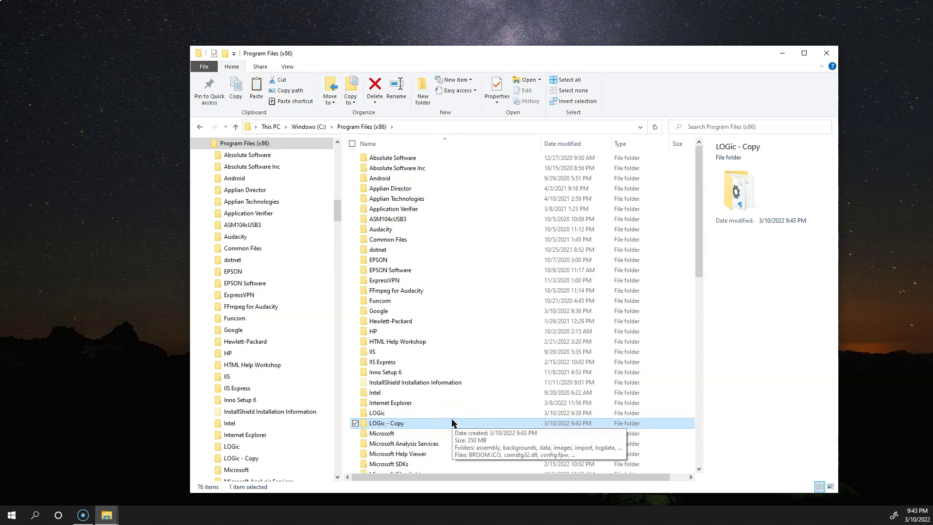
click(440, 425)
click(387, 426)
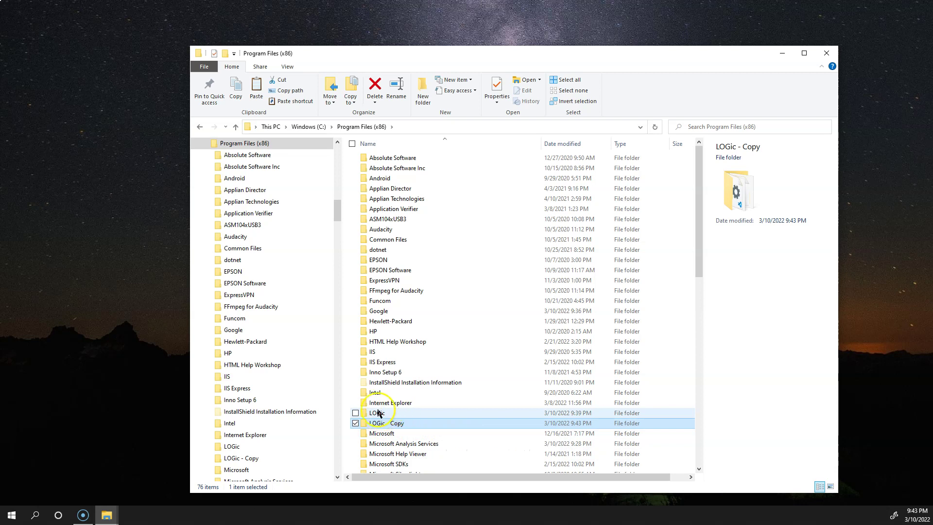
click(390, 410)
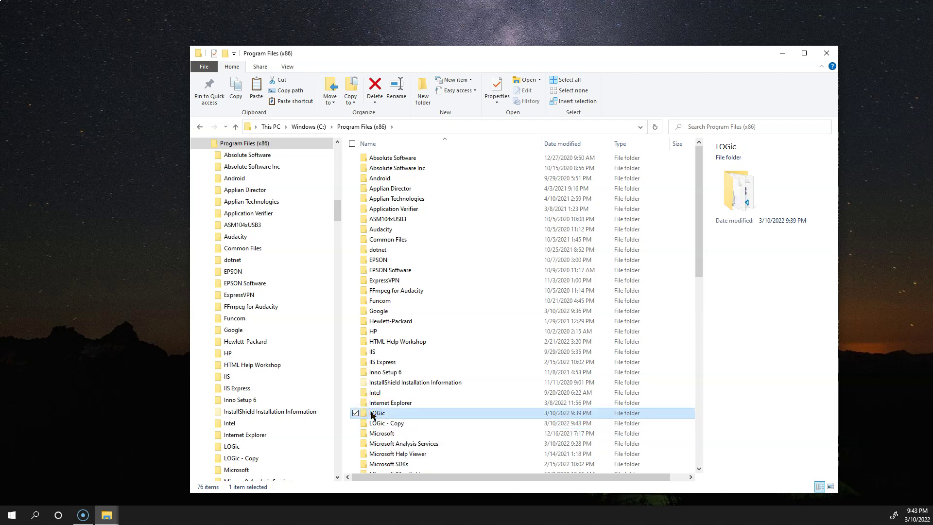
click(386, 423)
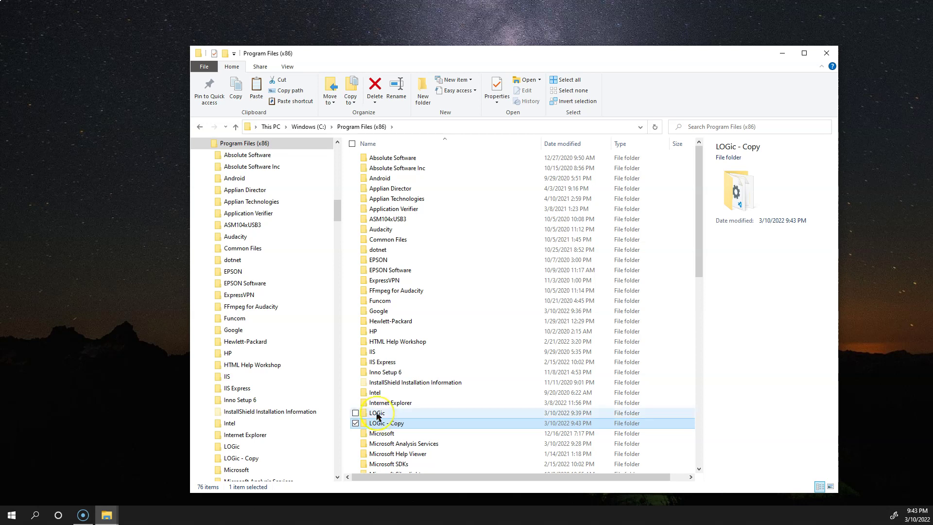
click(388, 423)
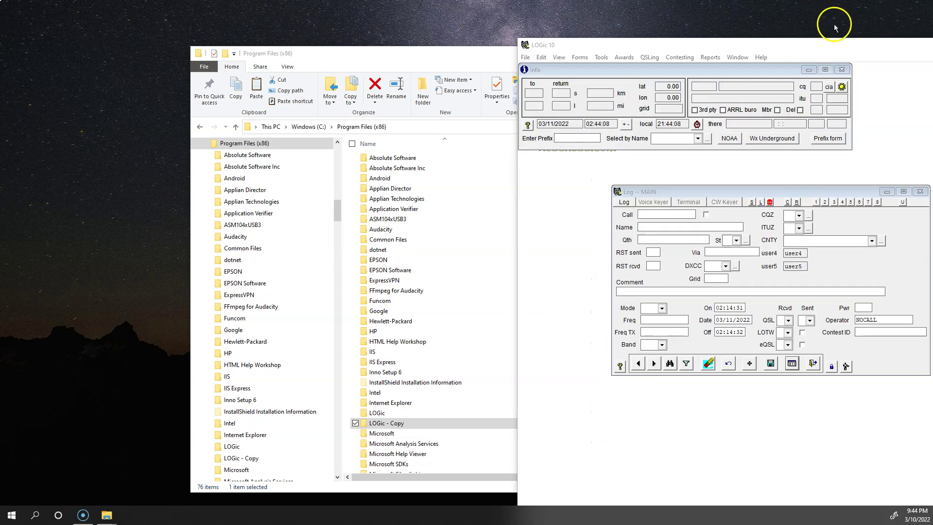
- Switch to LOGic 10, bring its window fully into view and check for program updates
drag(837, 46, 452, 54)
click(376, 61)
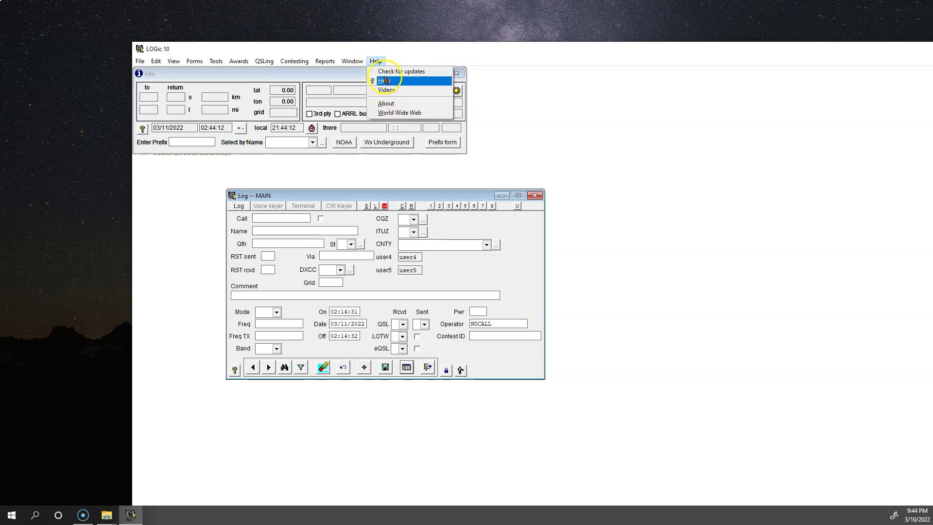
click(387, 74)
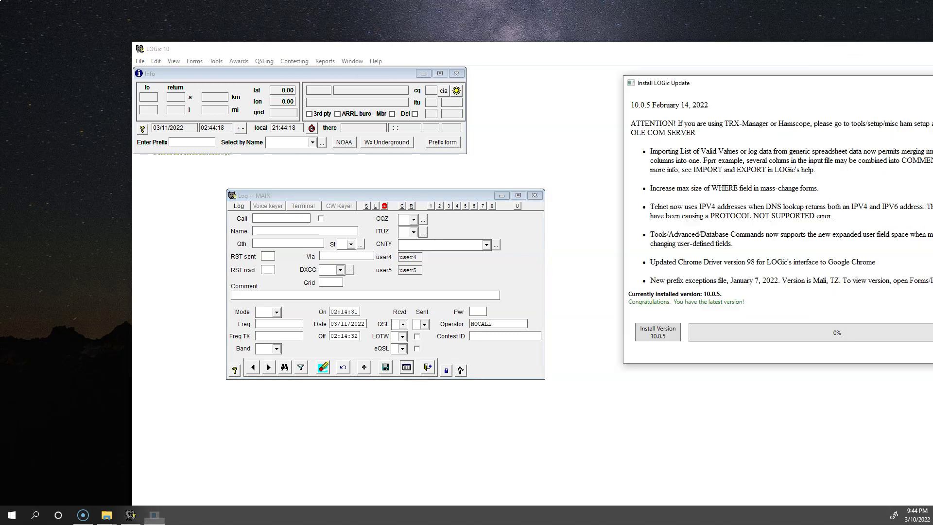
- Set the update file to be retained after installation and download LOGic version 10.0.5 through its install command
drag(930, 47, 599, 104)
click(654, 350)
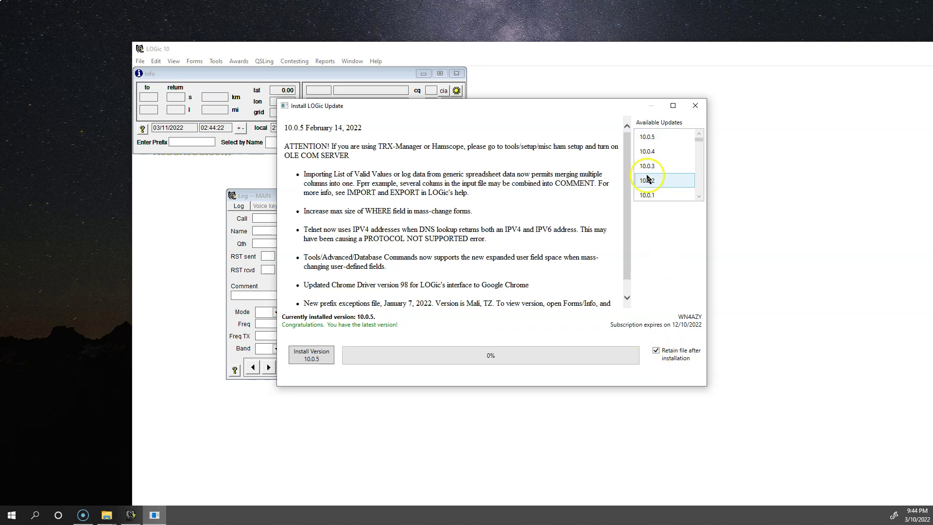
click(651, 138)
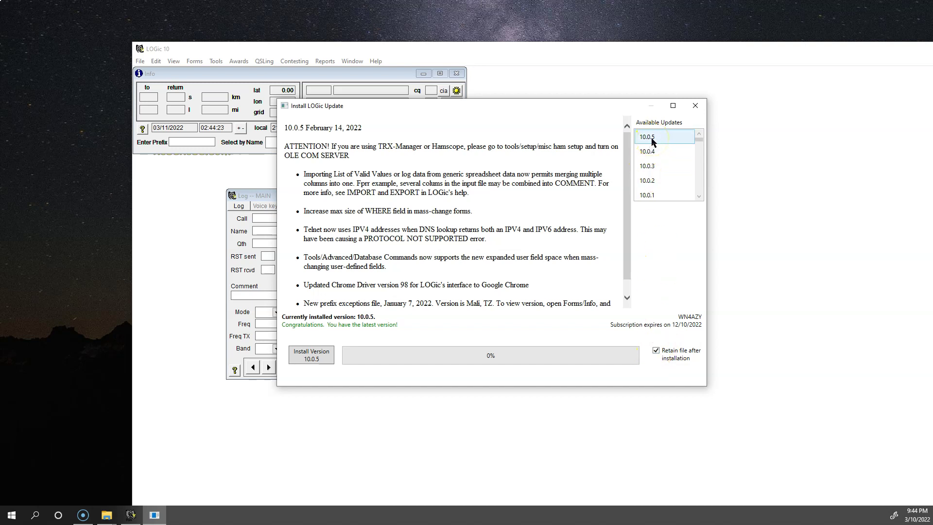
click(343, 359)
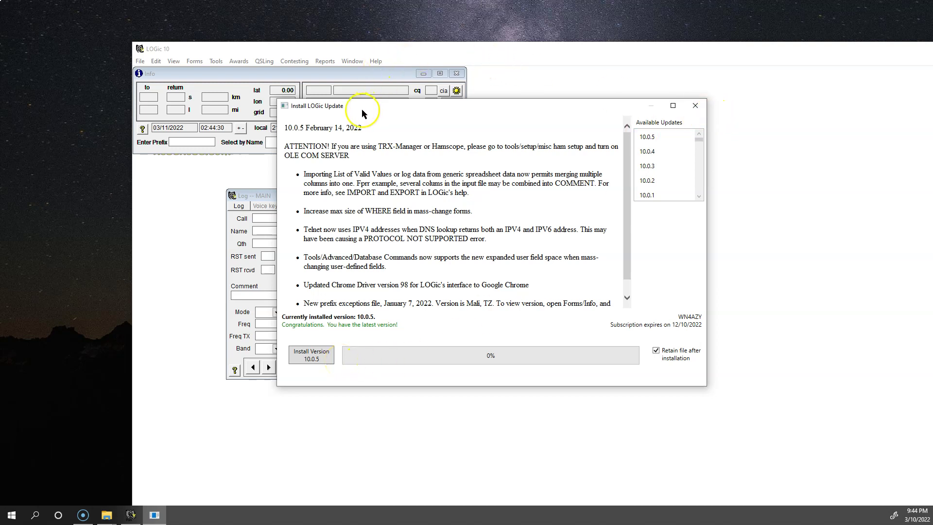
click(308, 359)
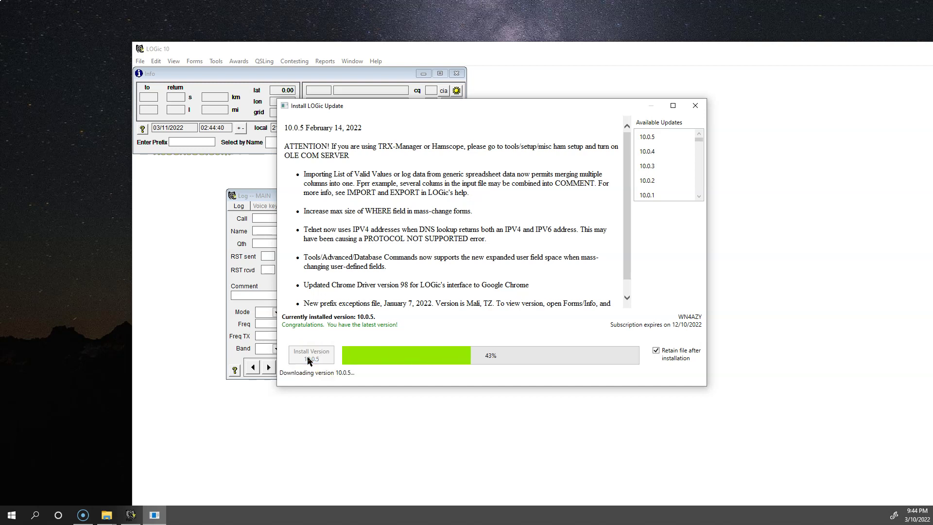
click(347, 380)
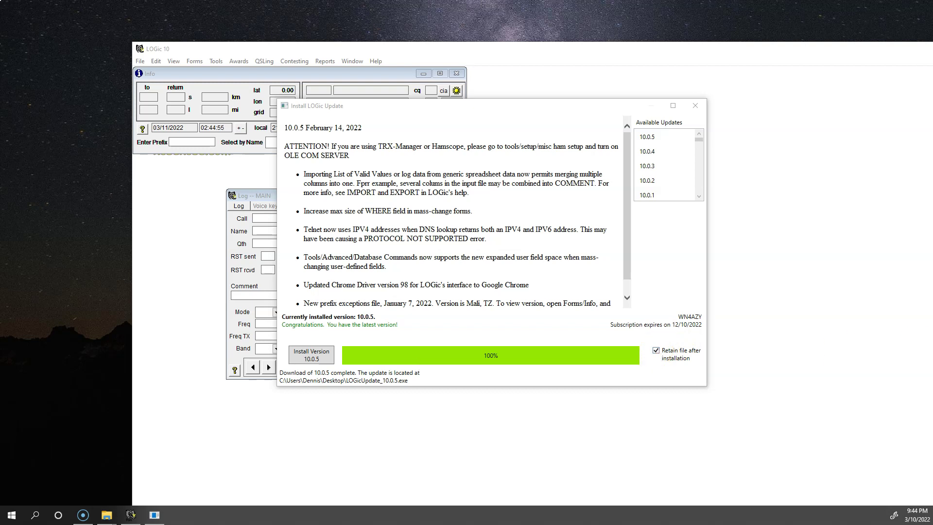
- Cancel the setup launched by the update and close the Install LOGic Update window
drag(844, 237, 735, 232)
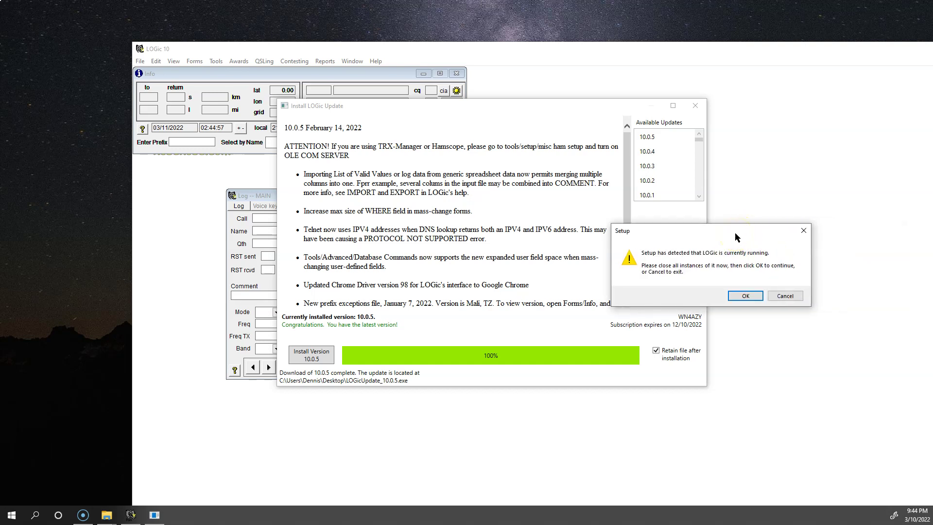
click(784, 296)
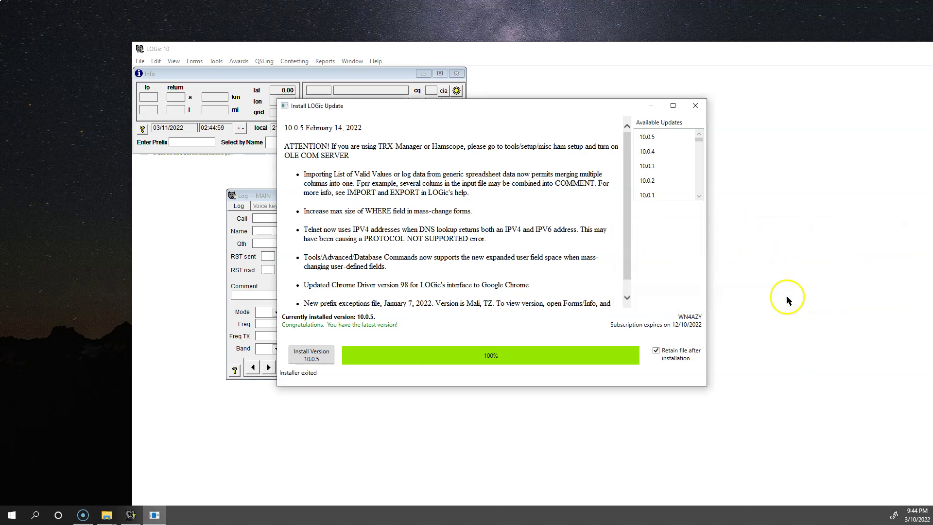
click(694, 105)
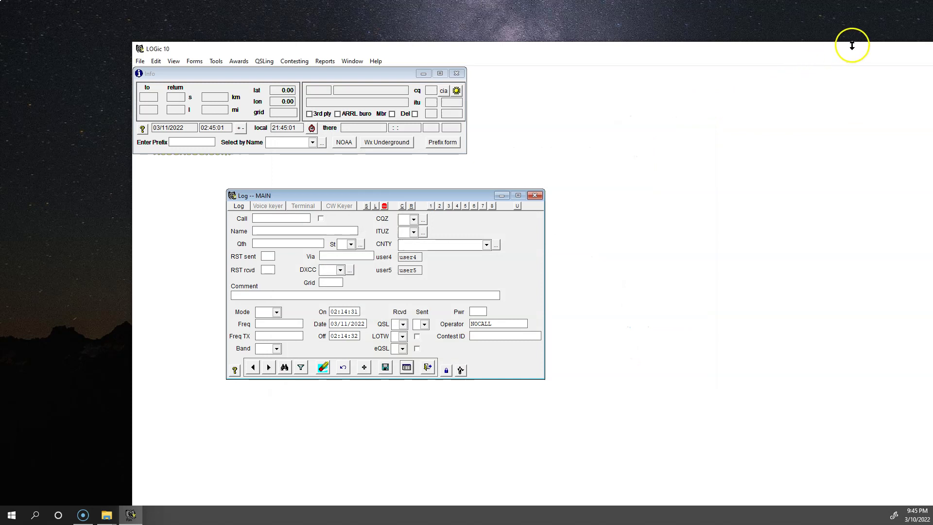
- Quit LOGic 10 and minimize the Program Files (x86) window to reach the downloaded LOGicUpdate_10.0.5.exe on the desktop
drag(849, 47, 795, 99)
key(alt+F4)
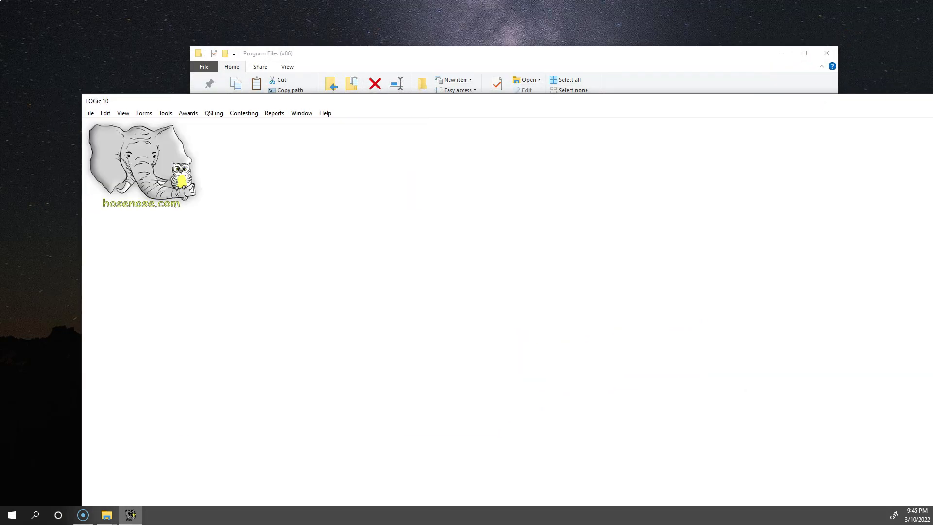
click(781, 54)
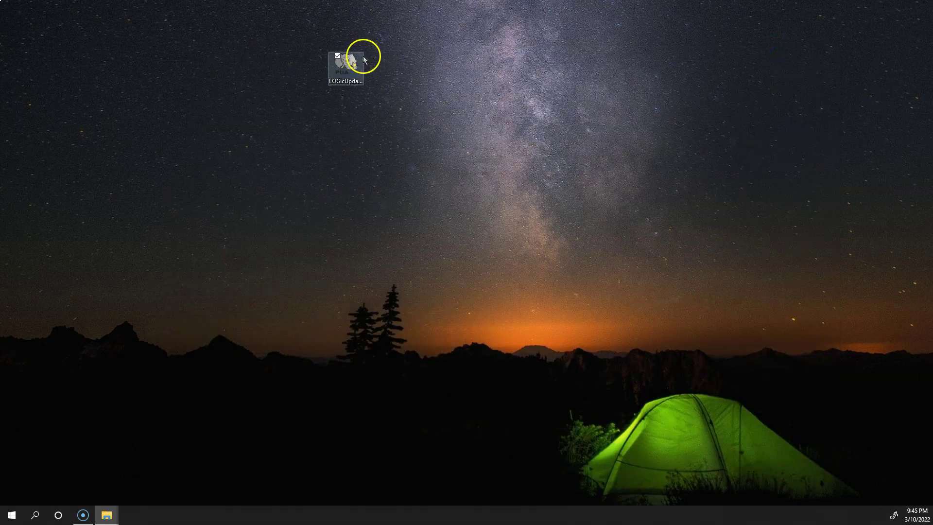
right_click(350, 78)
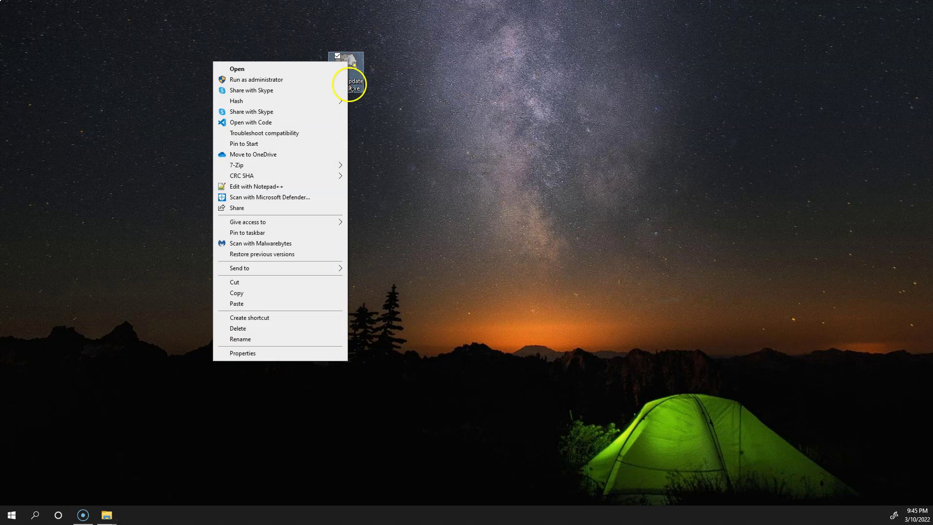
click(401, 83)
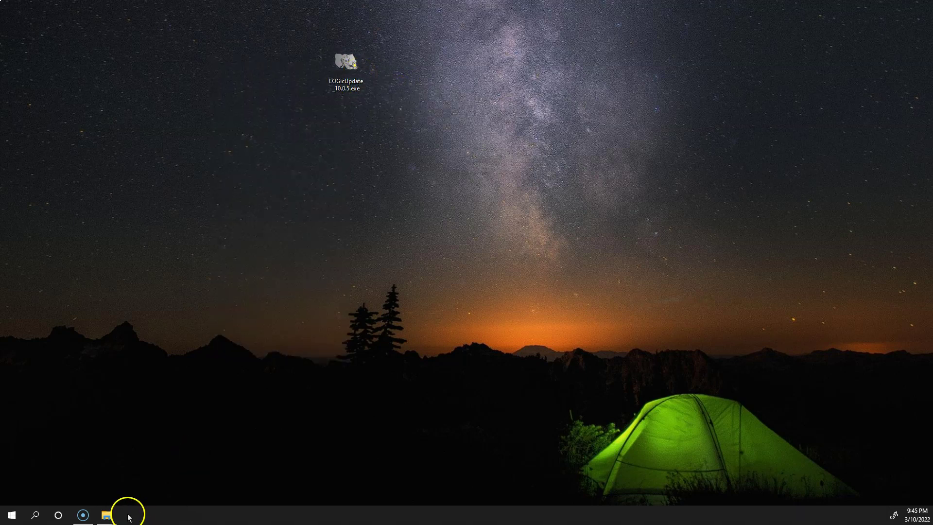
- Switch back to the File Explorer window for Program Files (x86) and locate the LOGic - Copy folder
mouse_move(116, 518)
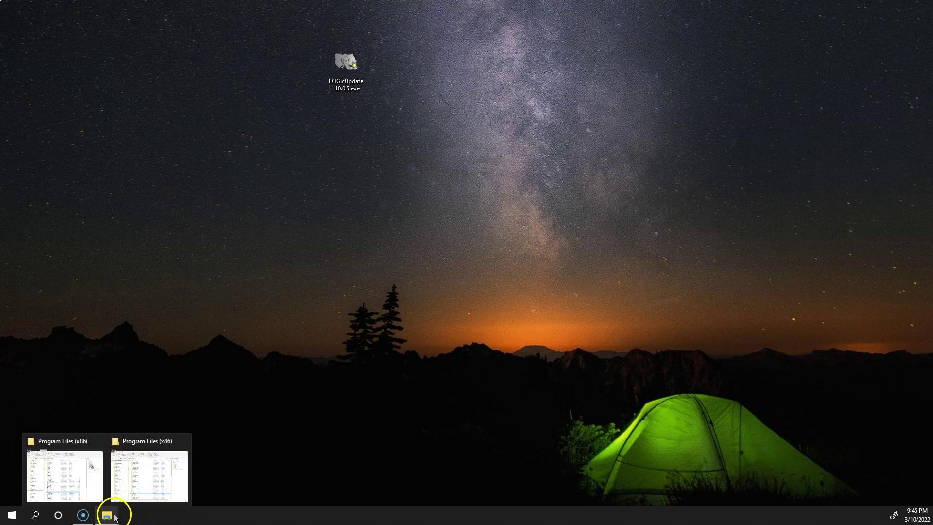
click(142, 483)
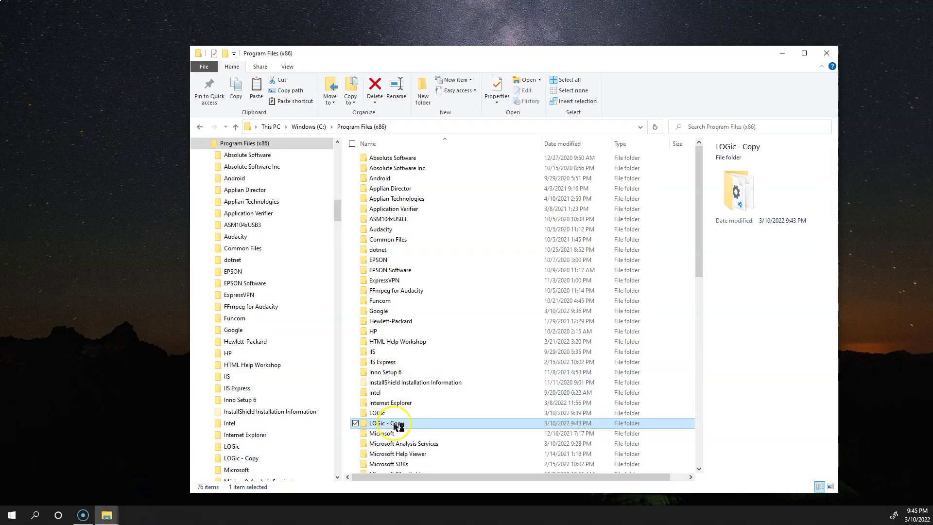
mouse_move(397, 426)
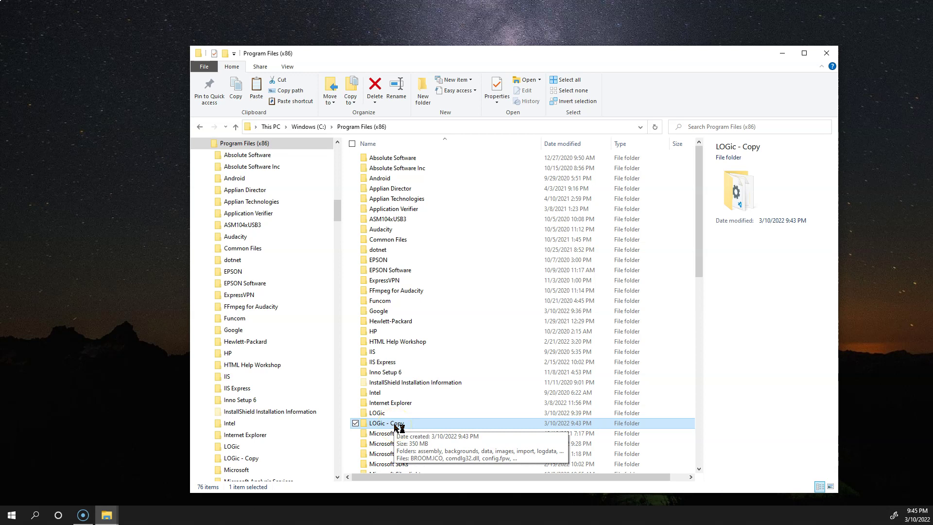
- Open the logdata folder inside LOGic - Copy to check the backed-up log files, and return to LOGic - Copy
double_click(396, 424)
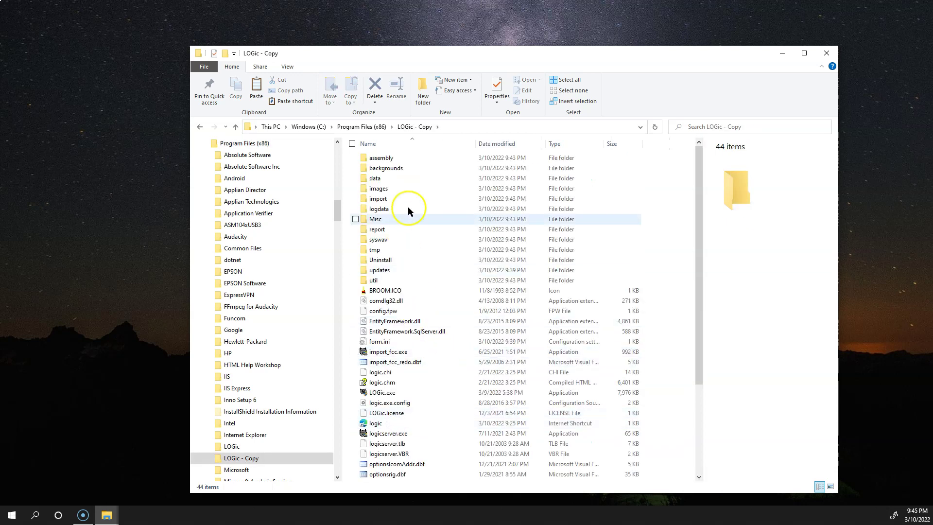
double_click(382, 209)
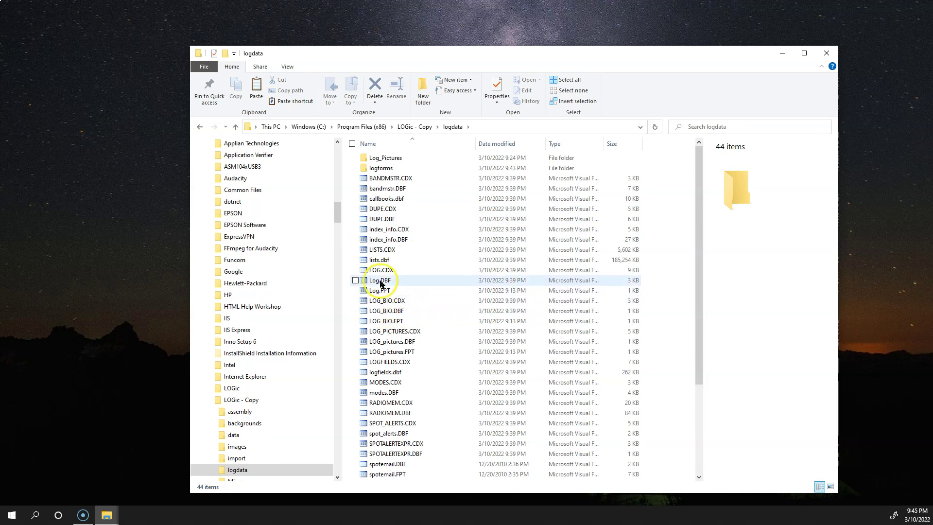
click(416, 126)
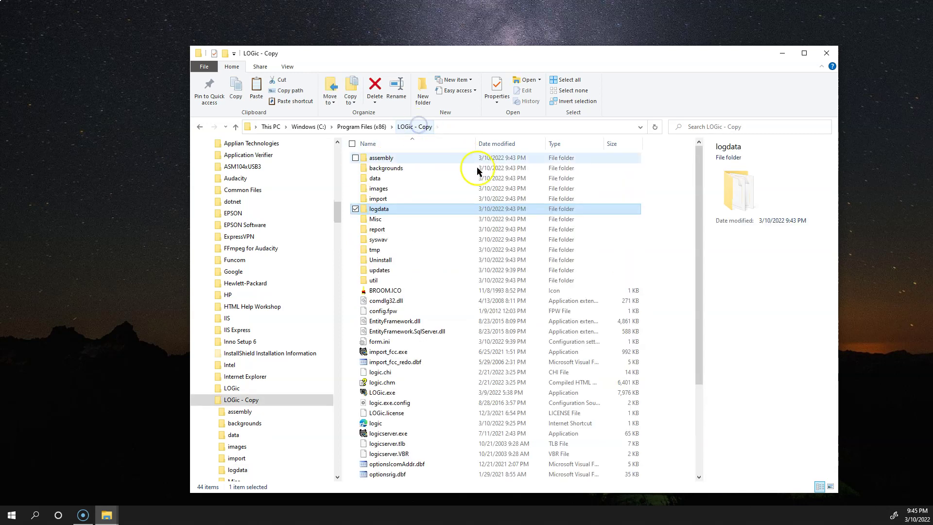
- Open LOGic.license from the LOGic - Copy folder in Notepad++, examine its license entries, and close the editor
scroll(477, 171, down, 4)
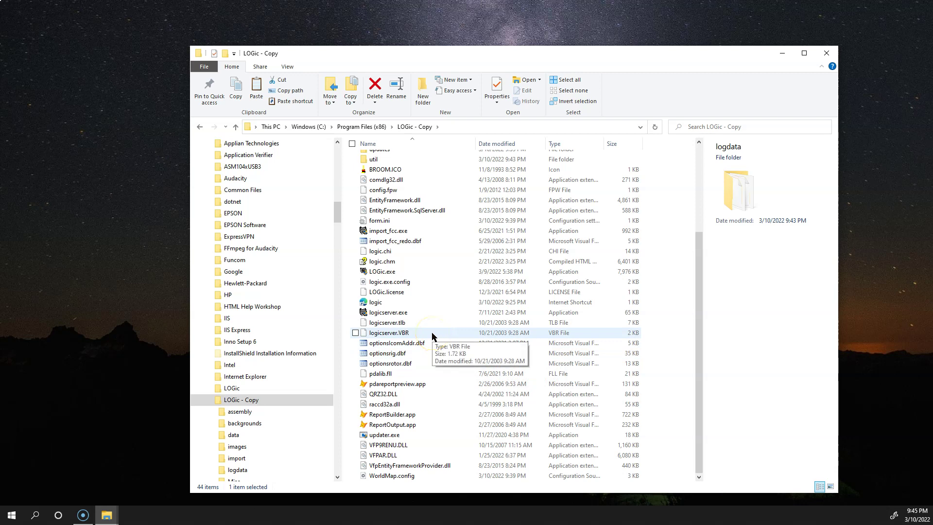
click(387, 294)
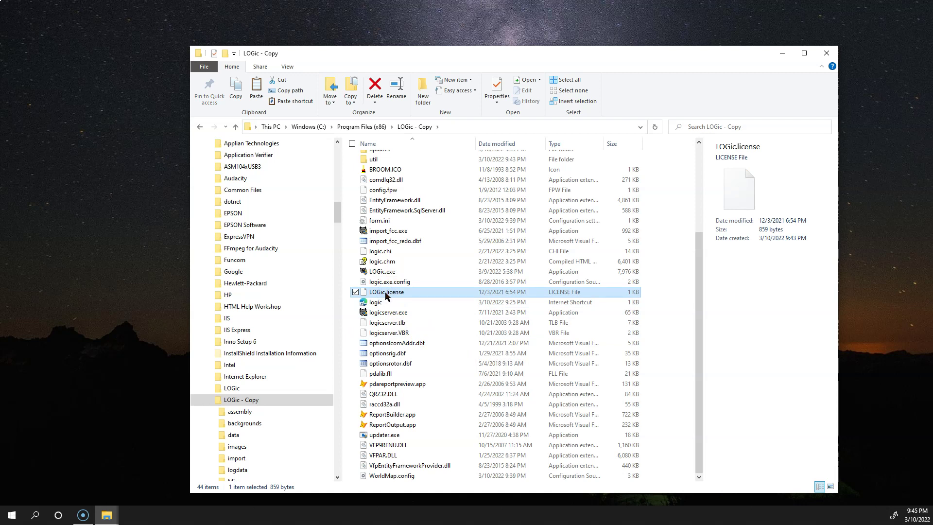
right_click(387, 295)
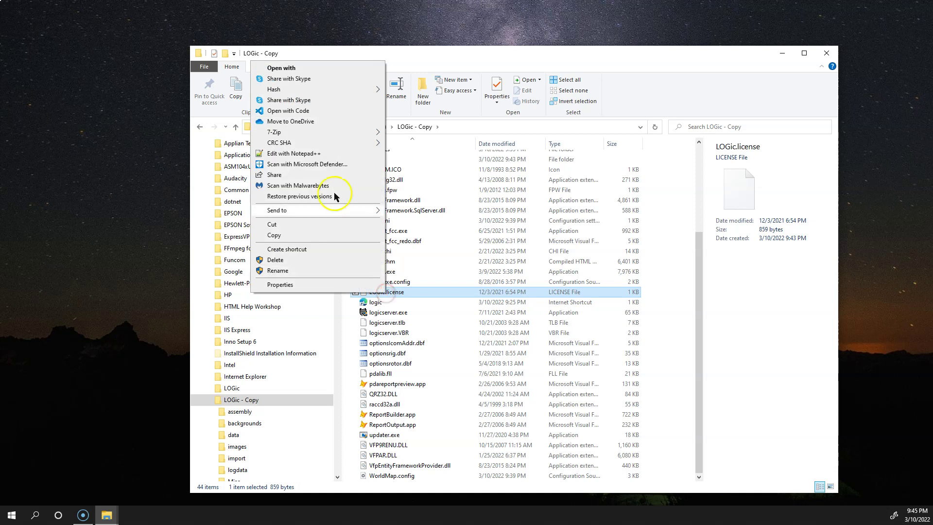
click(292, 153)
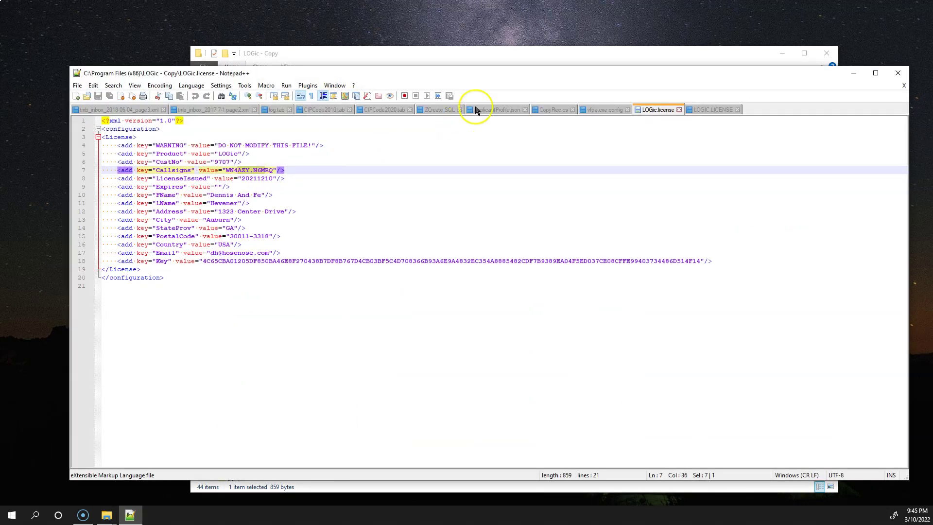
drag(492, 73, 498, 135)
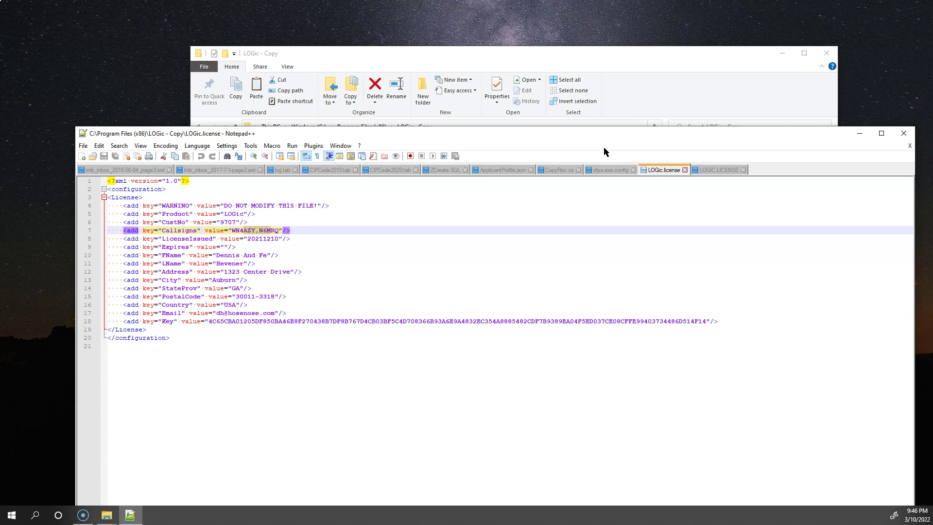
click(903, 134)
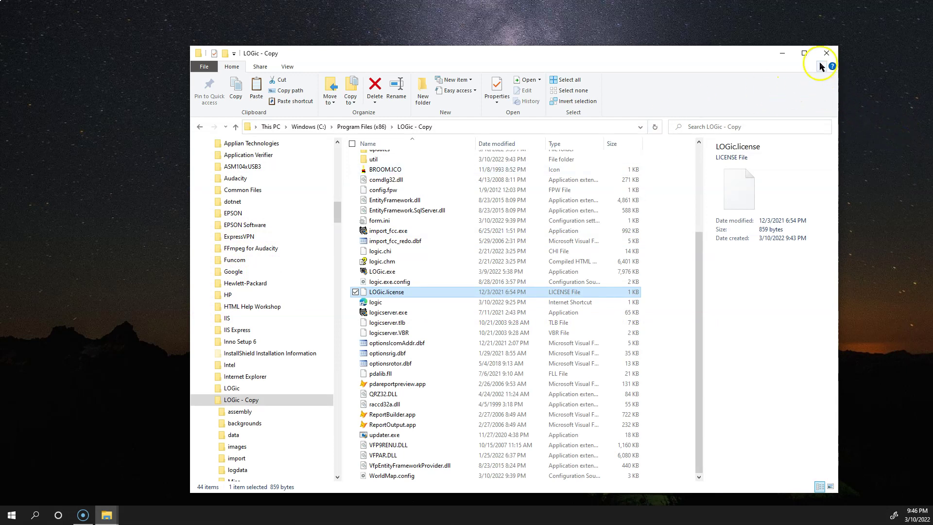
- Return to Program Files (x86) and select the original LOGic folder
click(361, 126)
click(377, 414)
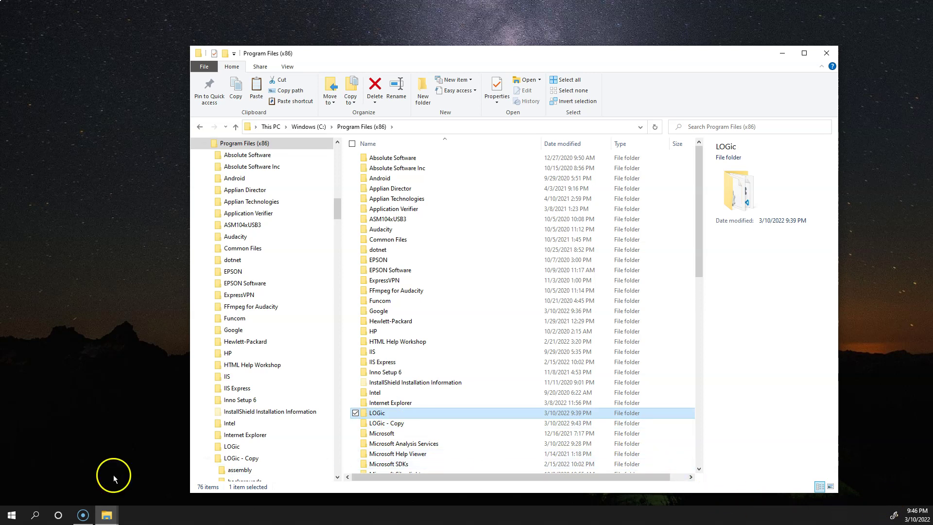
click(8, 515)
click(125, 37)
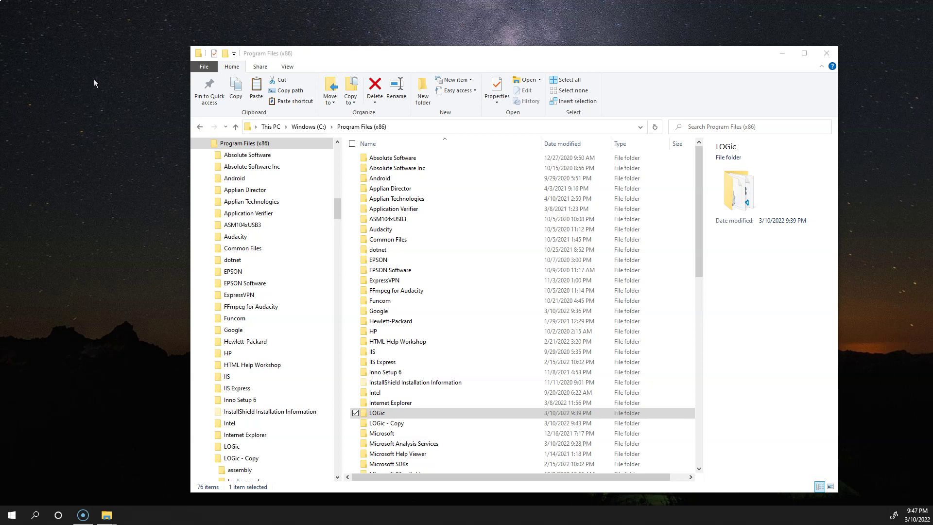
- Launch LOGic Updater from the LOGic program group, examine the update and subscription information, and close its window
click(6, 517)
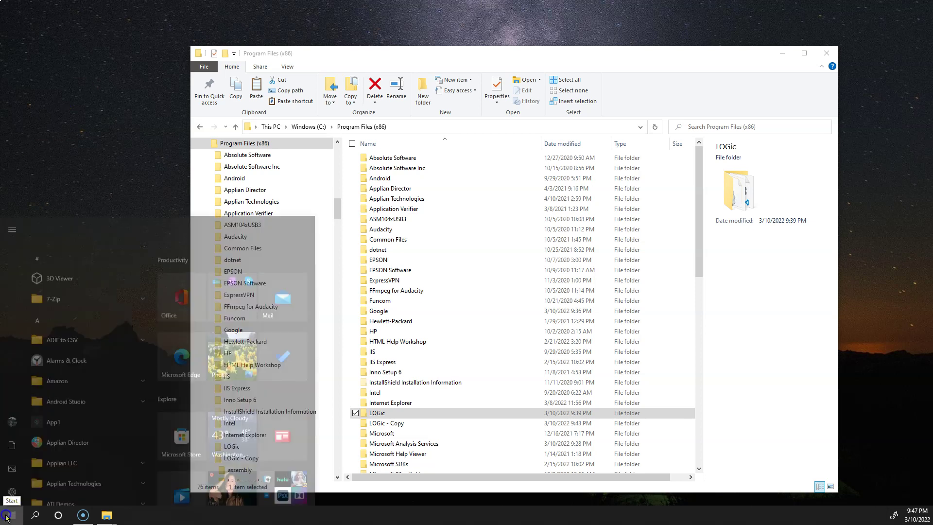
scroll(75, 410, down, 12)
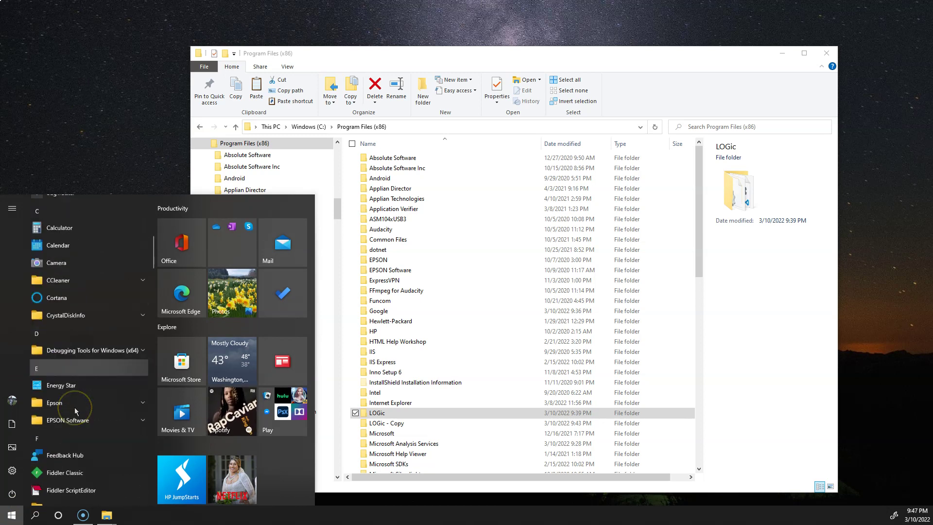
scroll(76, 411, down, 3)
click(73, 354)
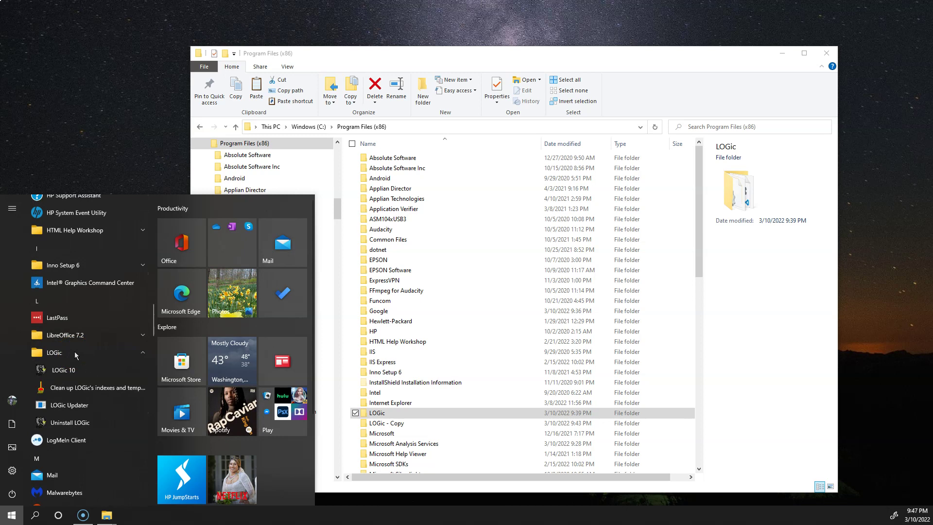
click(73, 405)
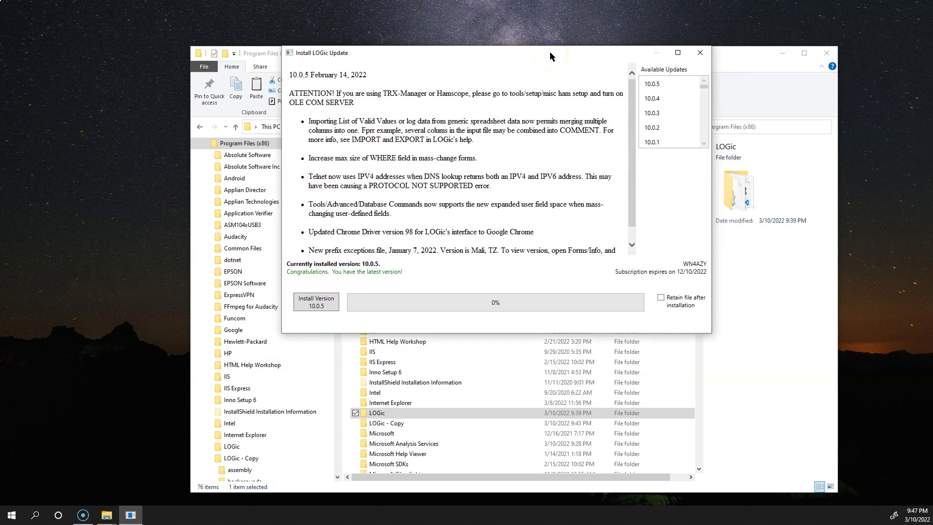
click(699, 53)
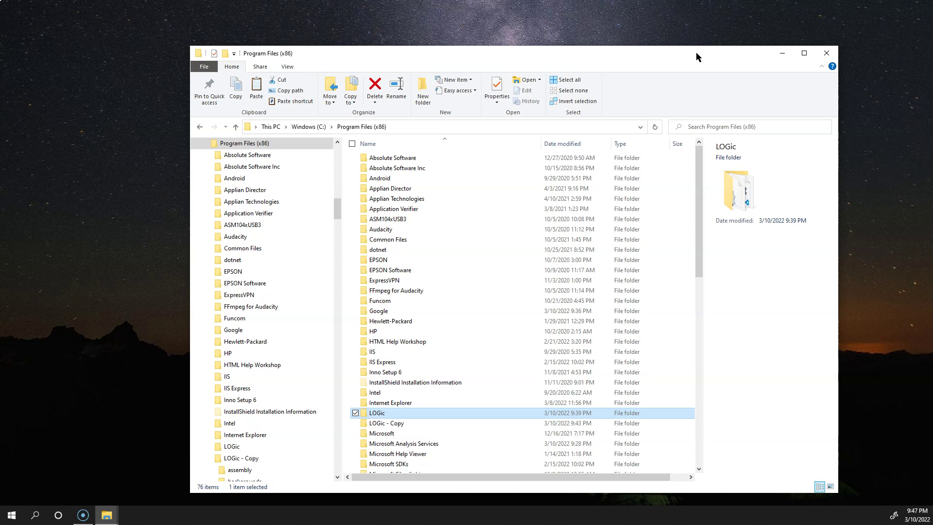
- Start Uninstall LOGic from the LOGic program group
click(12, 514)
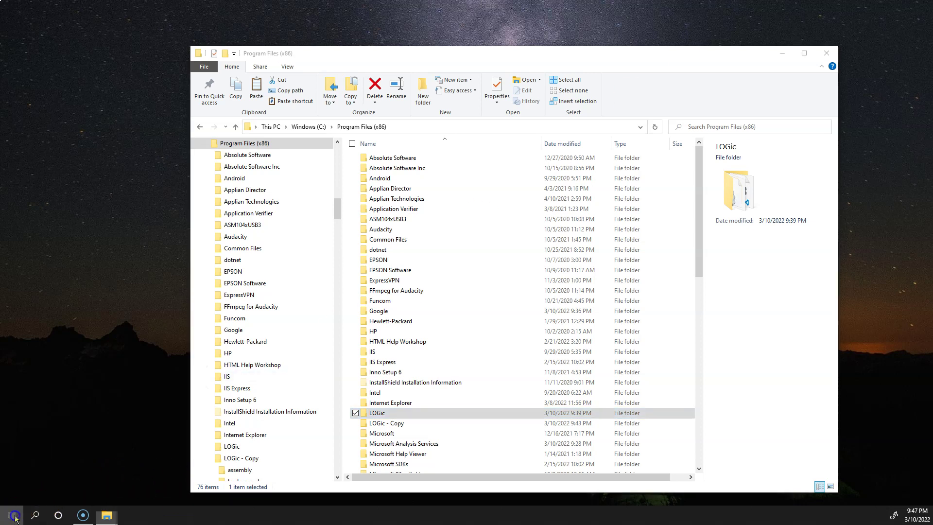
scroll(84, 416, down, 10)
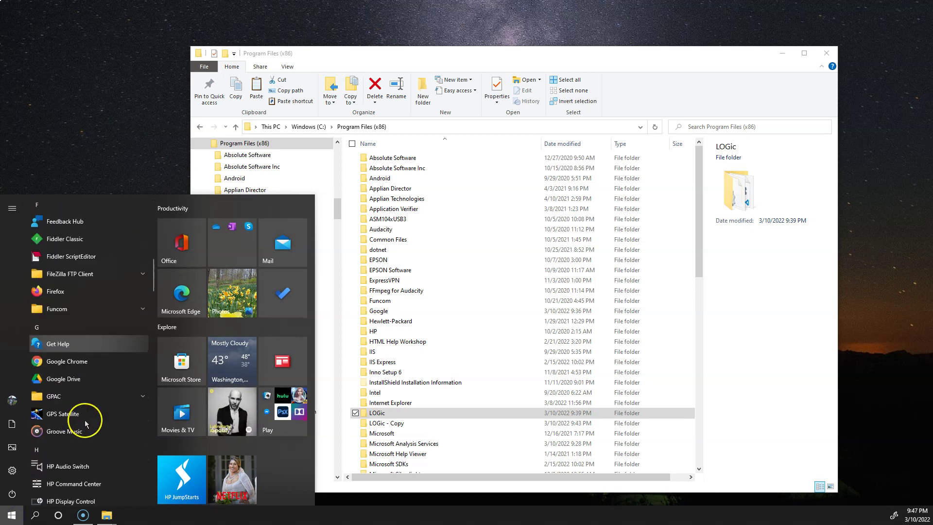
scroll(85, 422, down, 5)
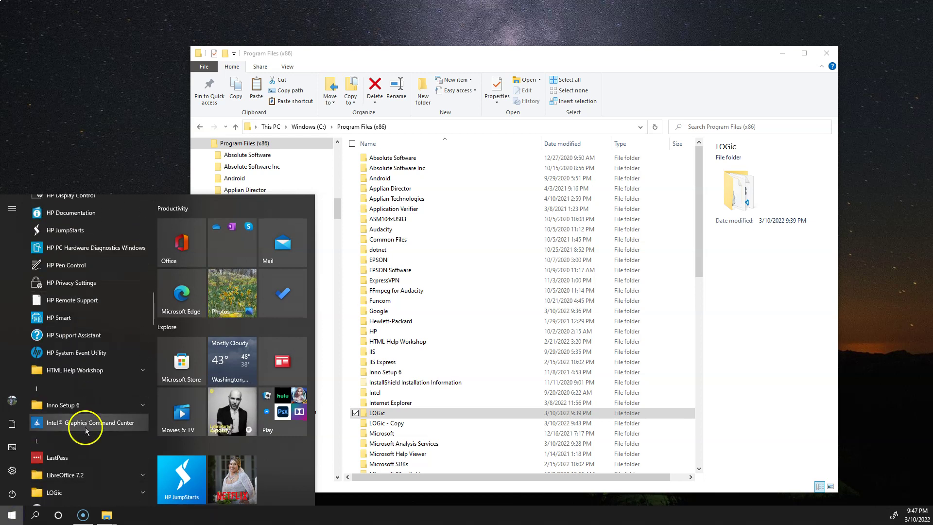
scroll(80, 457, down, 1)
click(63, 446)
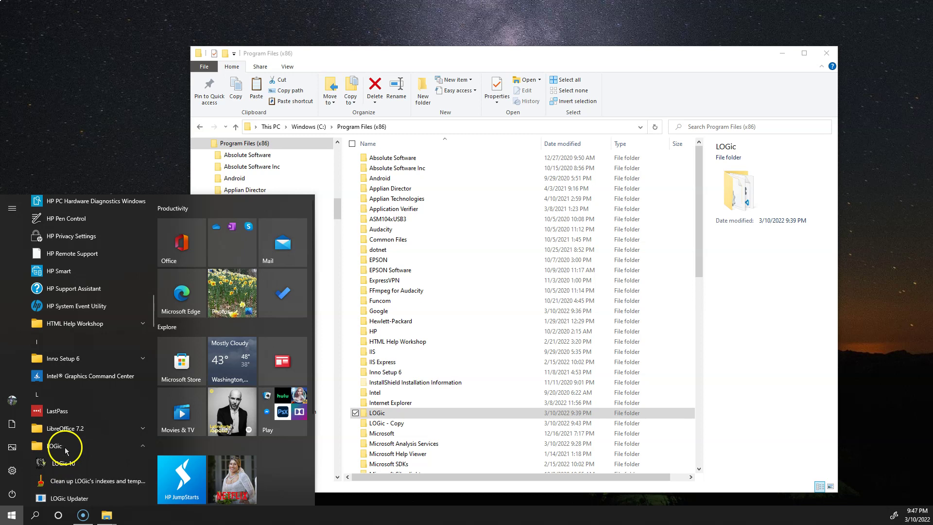
scroll(111, 465, down, 1)
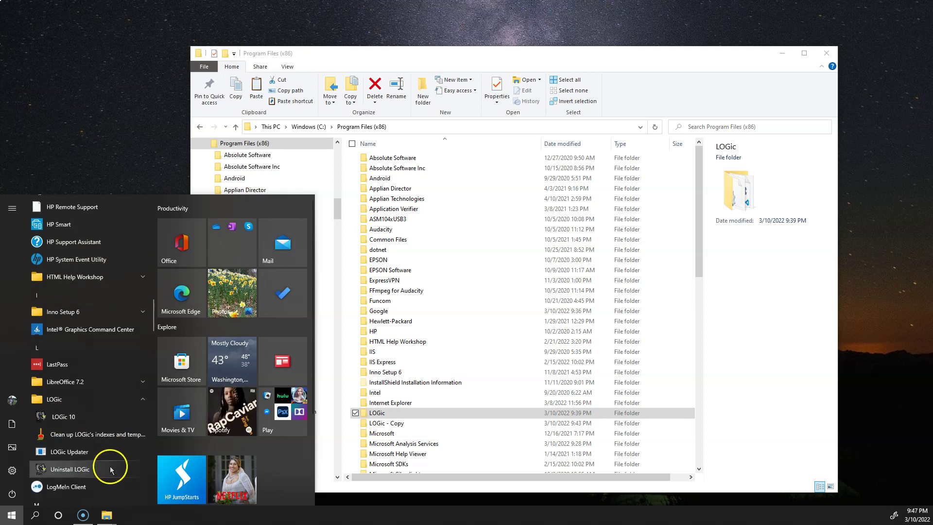
click(85, 470)
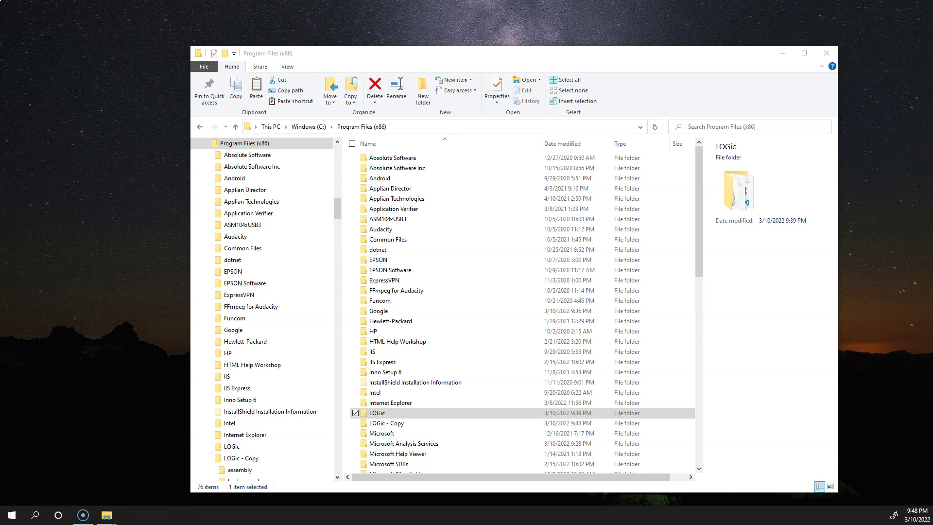
- Confirm the removal of LOGic and acknowledge the uninstaller's closing messages
drag(788, 194, 622, 194)
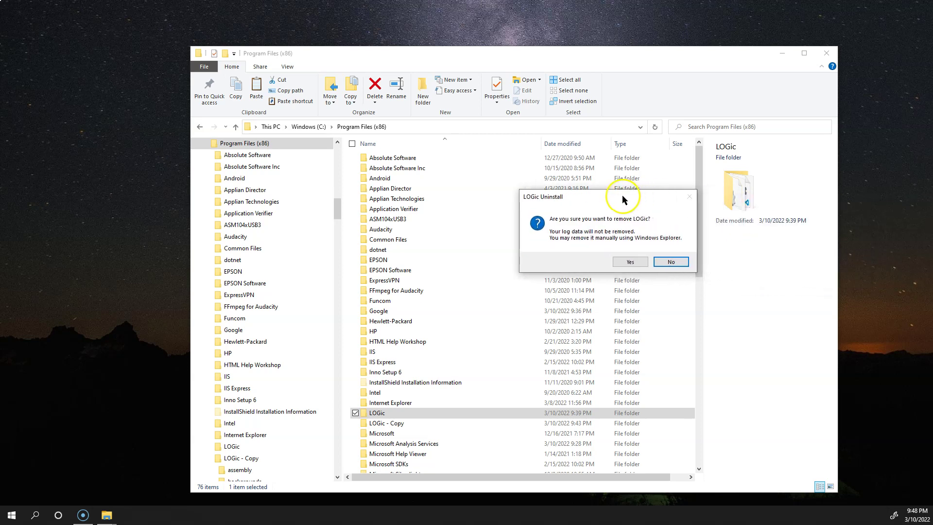
click(627, 262)
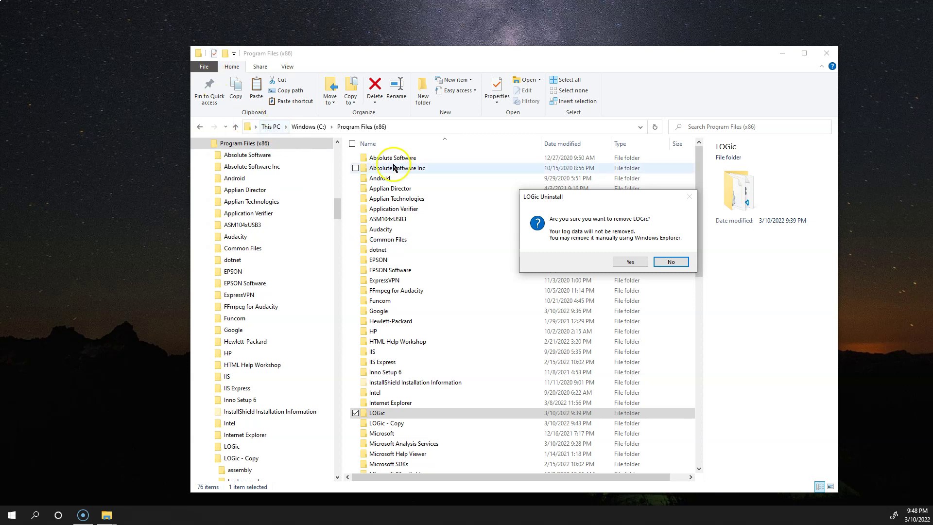
click(630, 263)
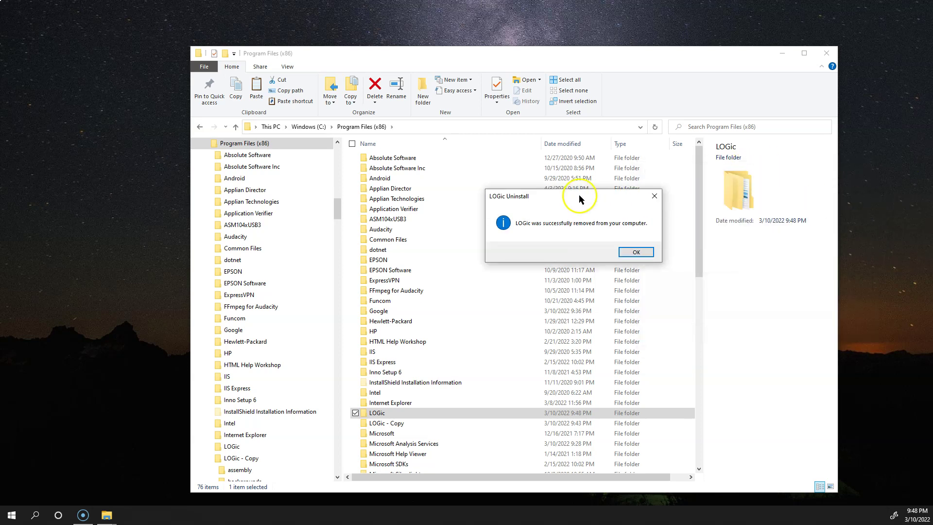
click(629, 254)
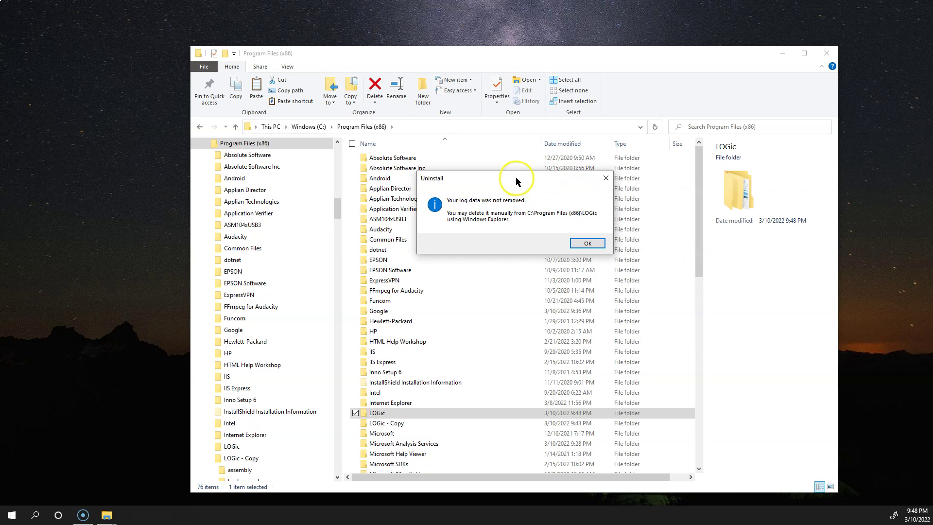
click(588, 244)
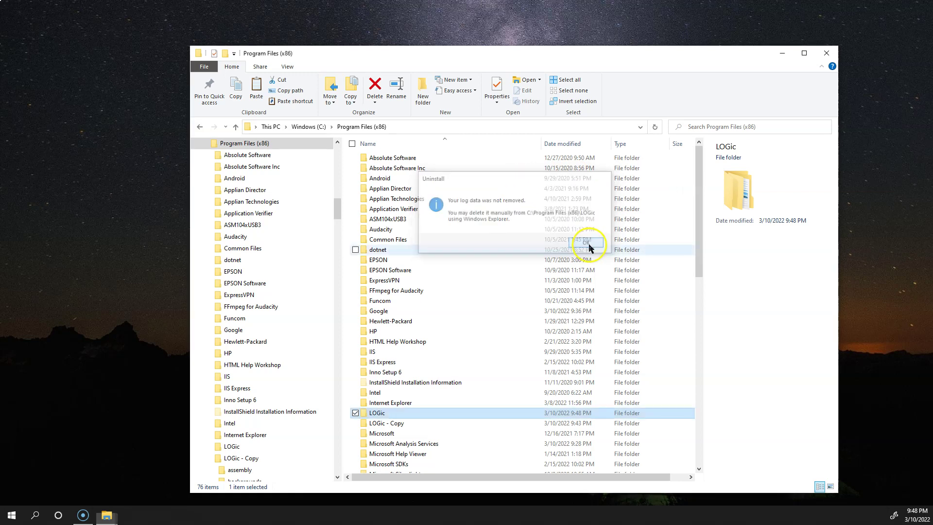
- Examine the data and logdata folders left inside the original LOGic folder
double_click(377, 415)
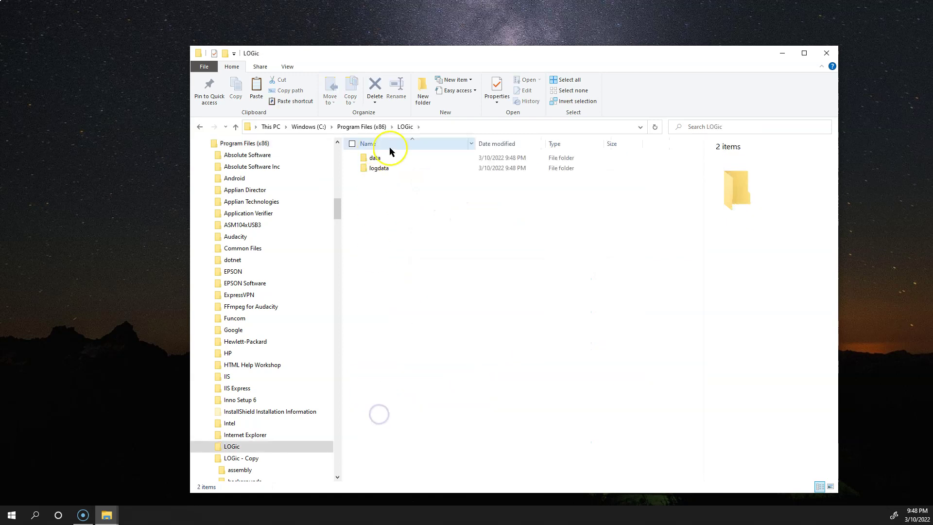
double_click(378, 157)
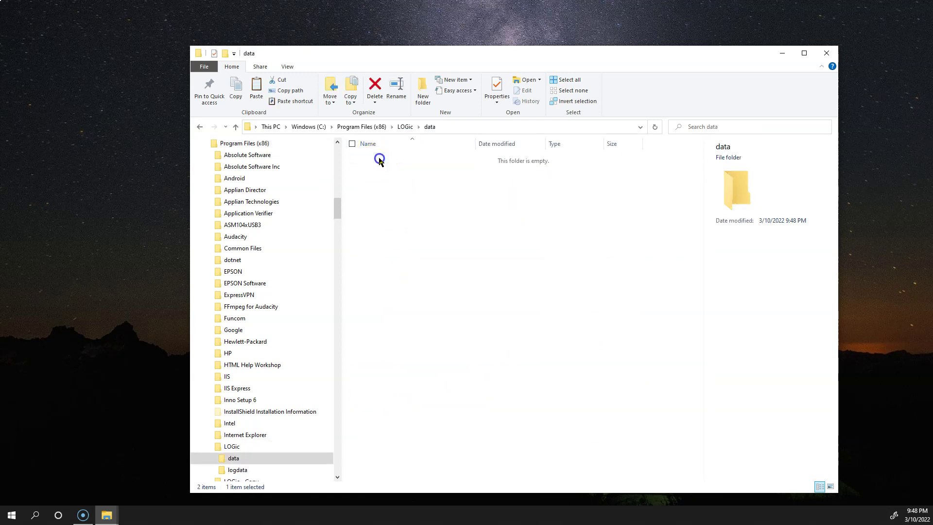
click(405, 127)
double_click(381, 167)
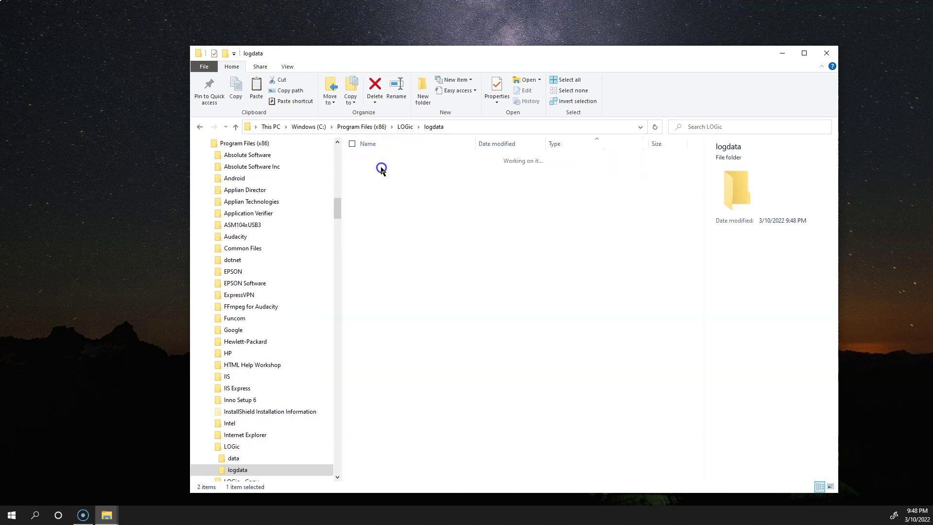
scroll(408, 199, down, 5)
scroll(398, 214, up, 5)
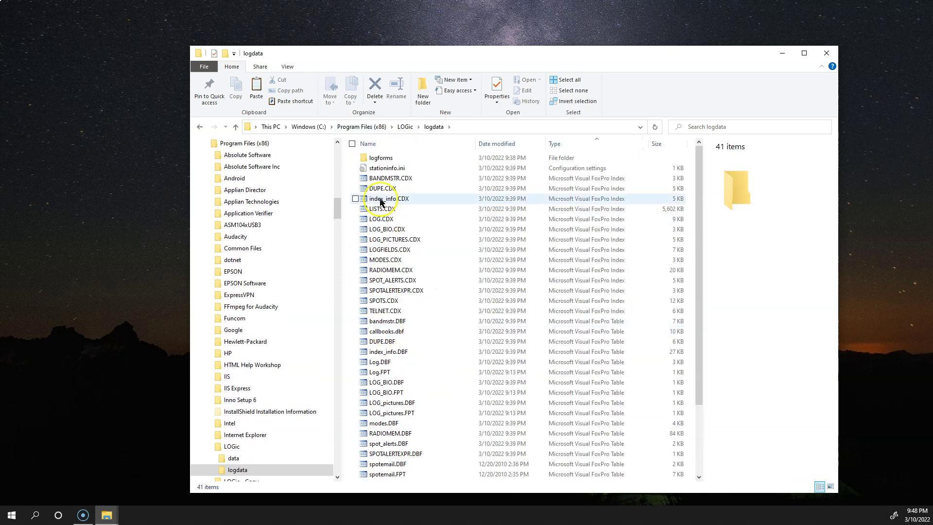
- Delete the original LOGic folder from Program Files (x86), keeping LOGic - Copy
click(362, 127)
click(386, 422)
click(383, 413)
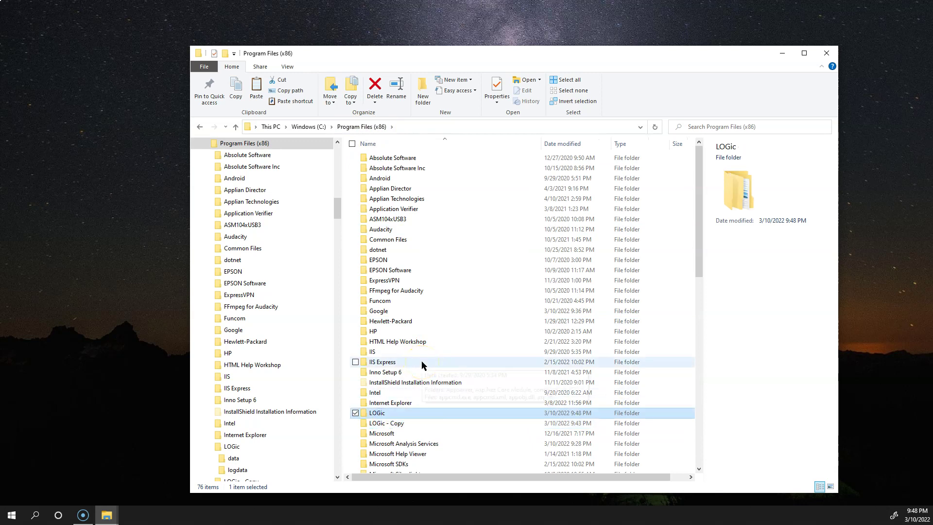
key(Delete)
click(440, 192)
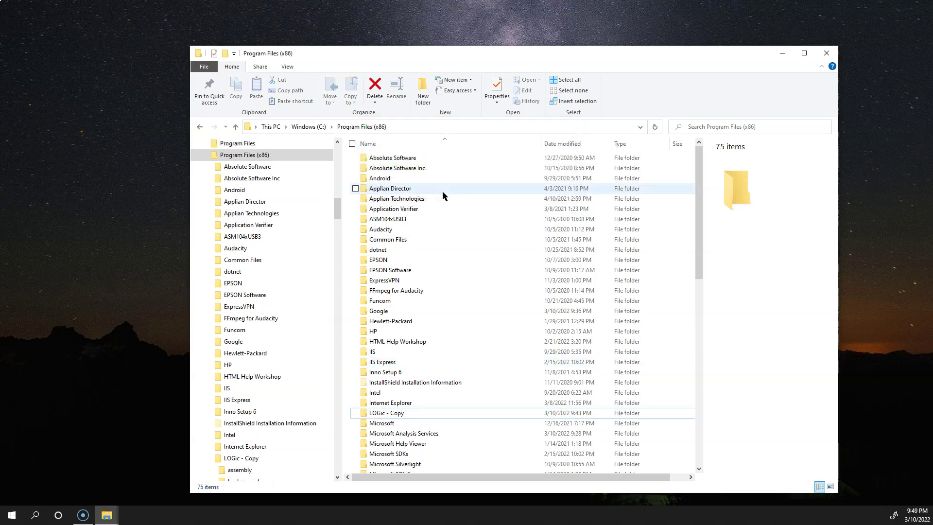
- Move the Program Files (x86) window clear of the desktop icon and run the LOGicUpdate_10.0.5.exe installer
drag(510, 54, 546, 200)
click(355, 73)
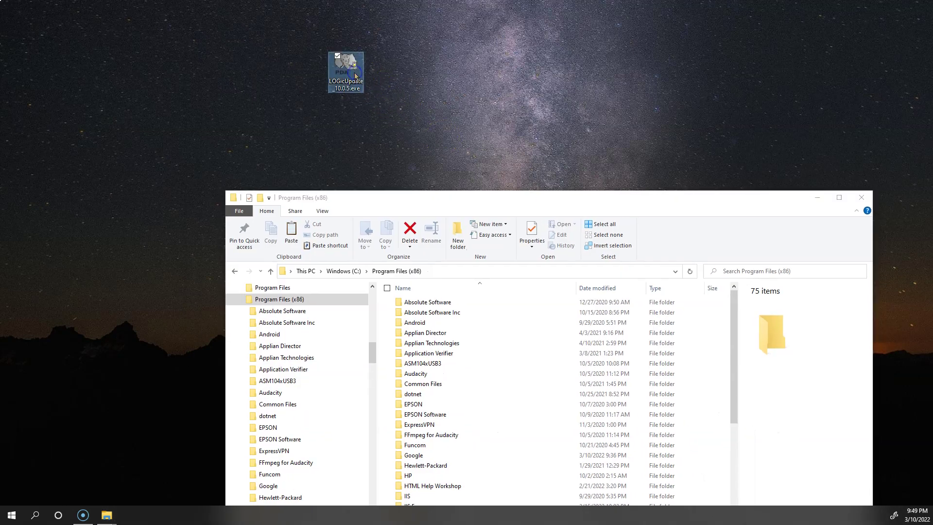
double_click(355, 73)
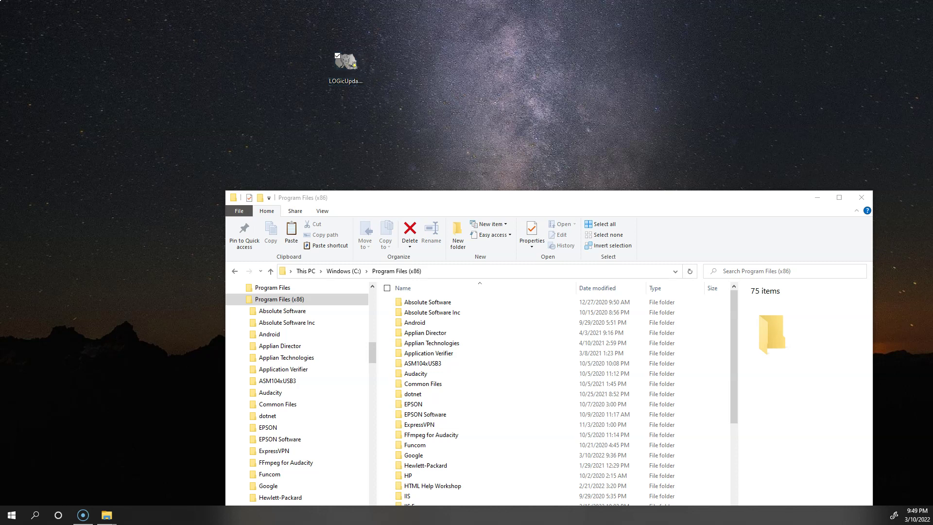
- Move the setup wizard clear of the folder window and accept C:\Program Files (x86)\LOGic as the destination folder
drag(567, 59, 491, 42)
click(585, 219)
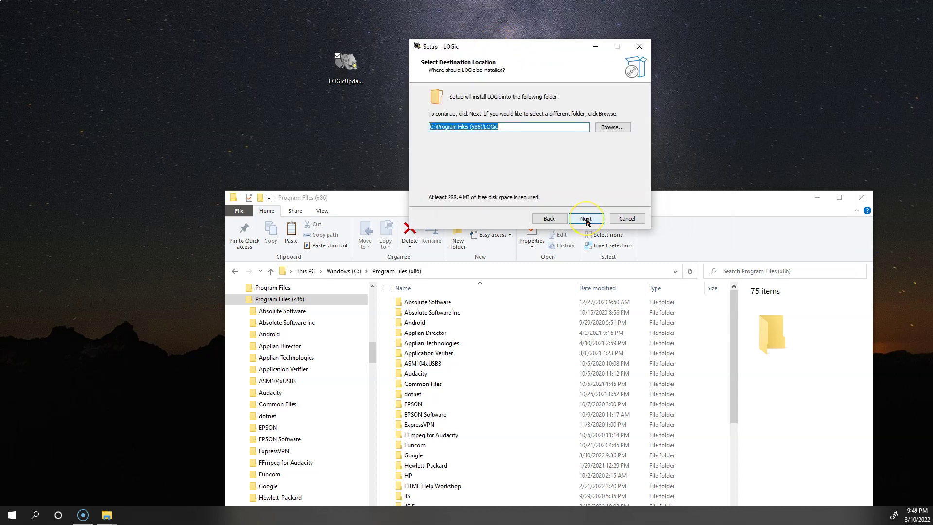
click(583, 220)
click(509, 126)
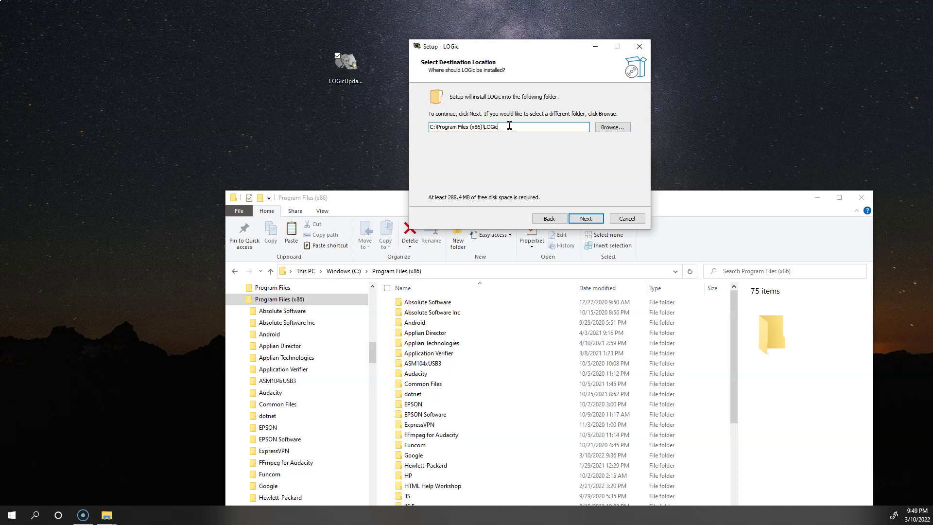
click(517, 131)
click(585, 218)
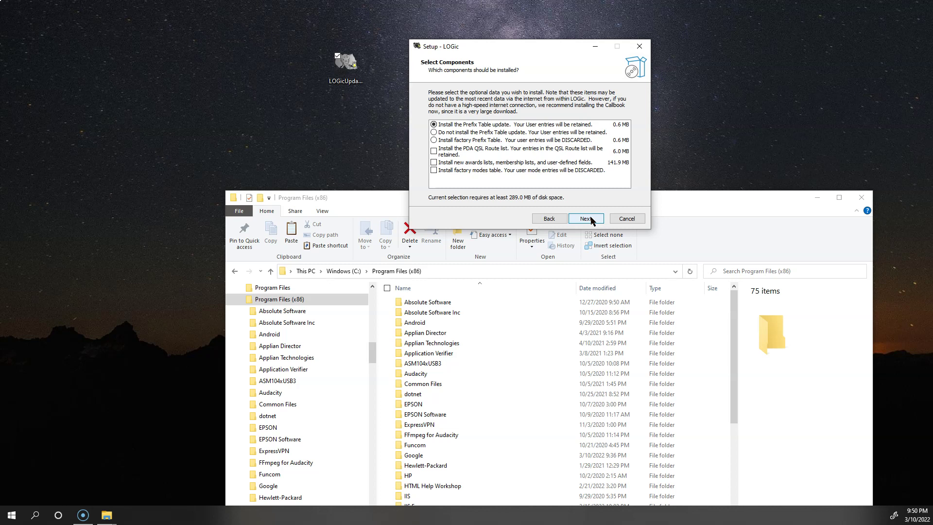
- Keep only the Prefix Table update that retains user entries as the optional component, and run the installation
click(591, 220)
click(593, 221)
click(593, 222)
click(593, 222)
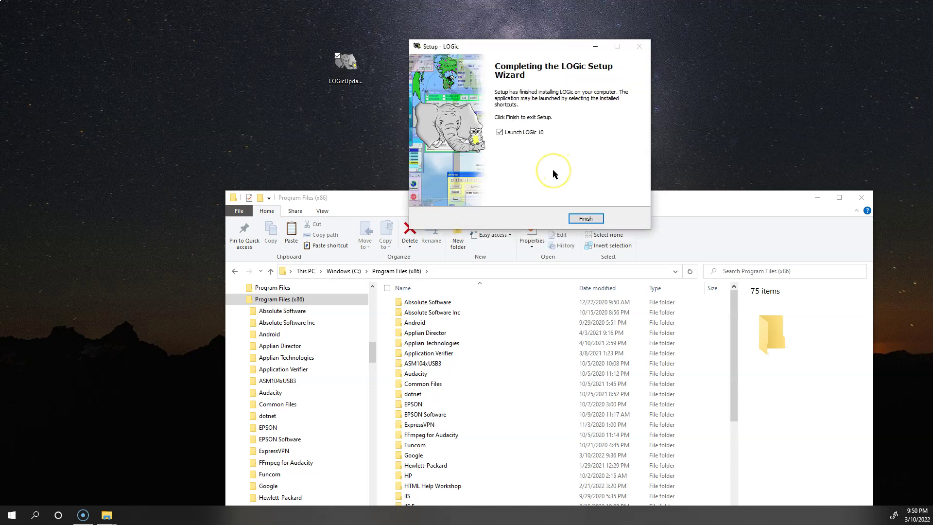
- Finish the setup with Launch LOGic 10 enabled and decline to continue at the missing-license error
click(585, 218)
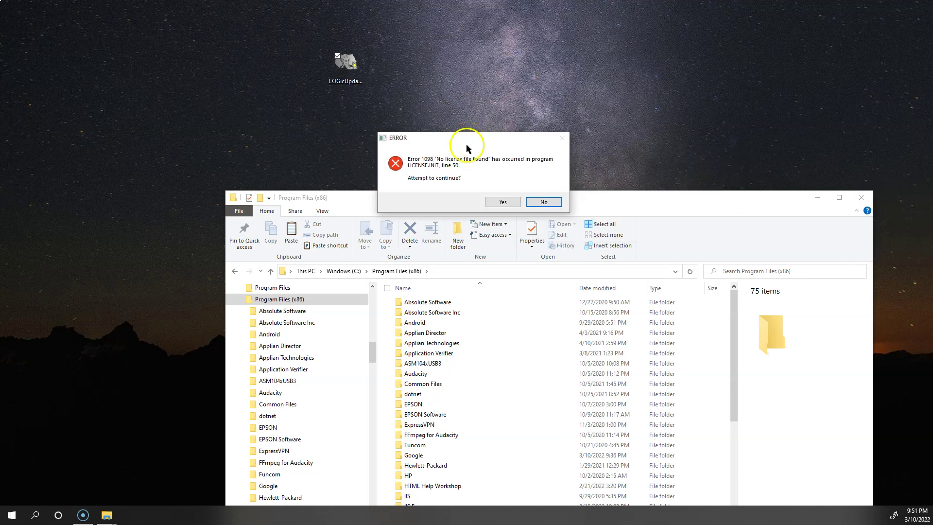
click(545, 202)
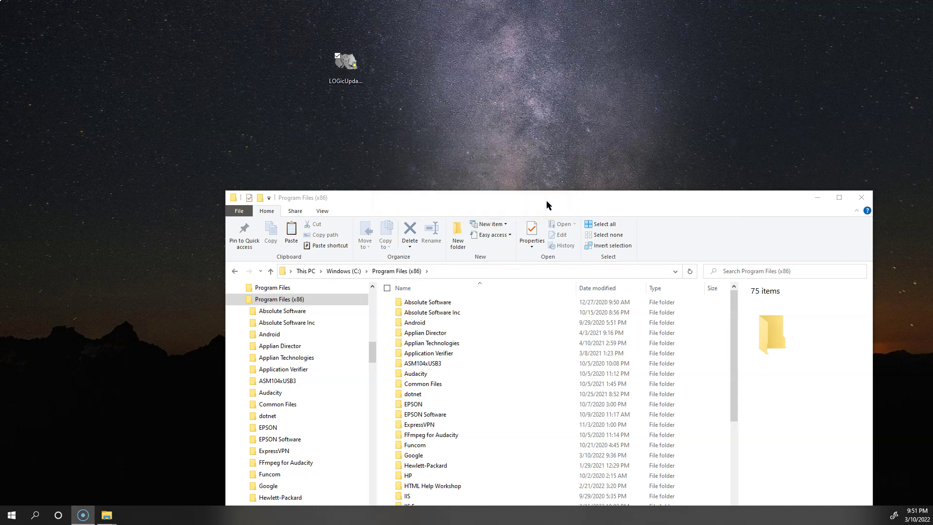
- Move the Program Files (x86) window higher on the desktop and re-sort its folders by name
drag(517, 202, 561, 69)
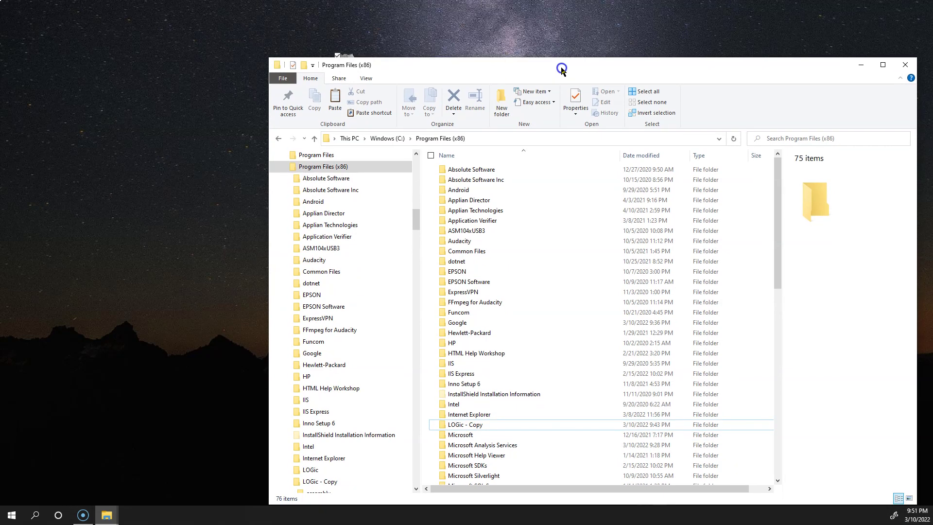
click(478, 157)
click(478, 156)
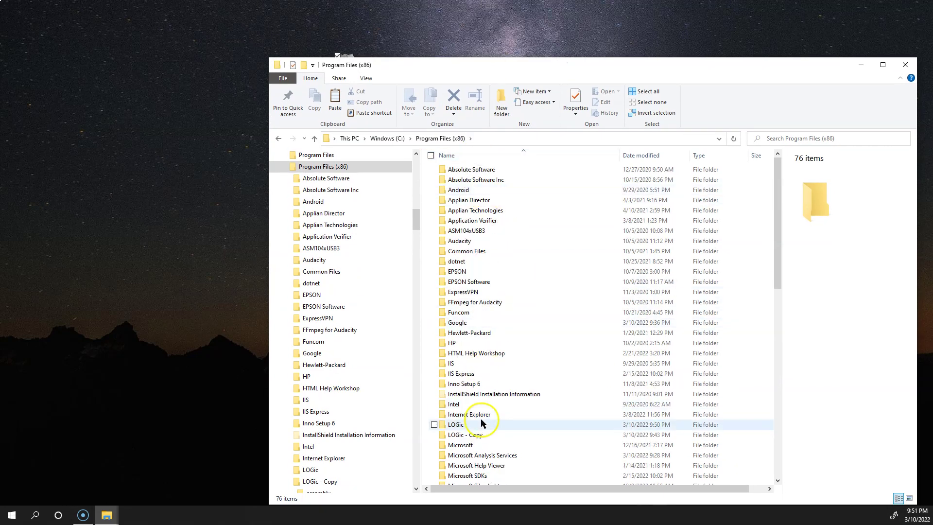
click(495, 153)
click(494, 152)
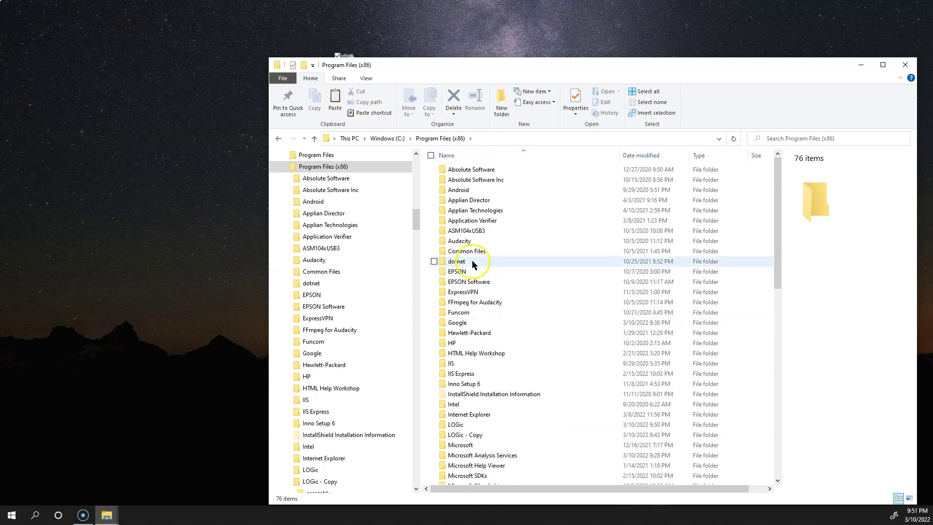
- Copy the LOGic.license file from the LOGic - Copy backup folder
click(456, 424)
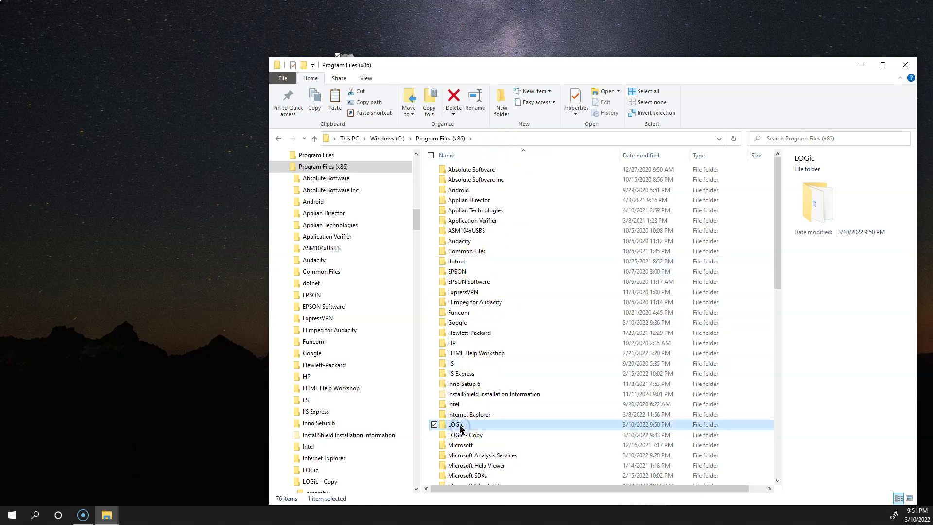
double_click(459, 435)
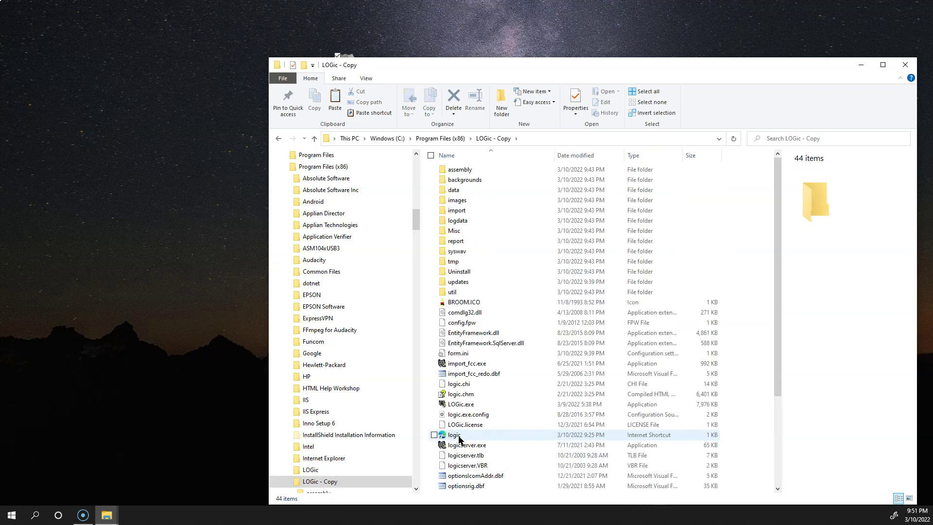
scroll(472, 437, down, 1)
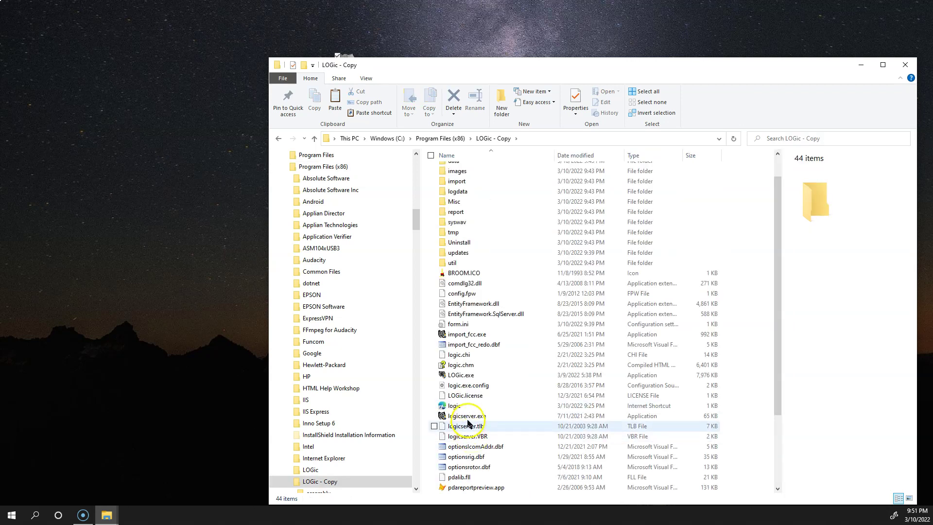
right_click(468, 399)
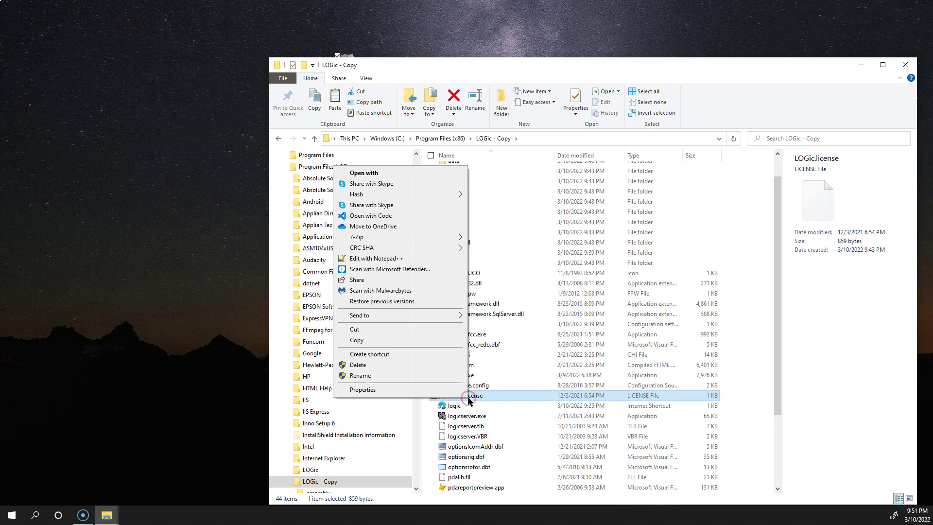
click(369, 341)
- Paste LOGic.license into the newly installed LOGic folder in Program Files (x86), granting administrator permission
click(452, 138)
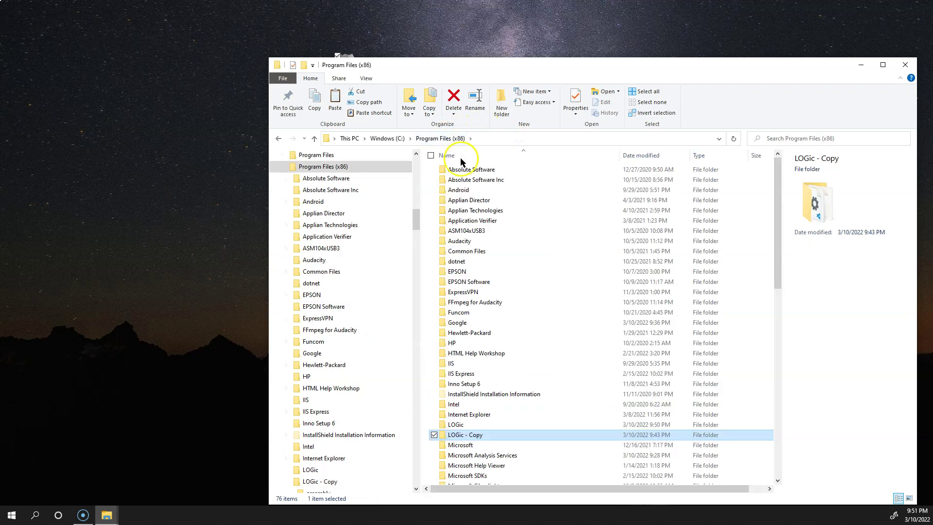
double_click(459, 426)
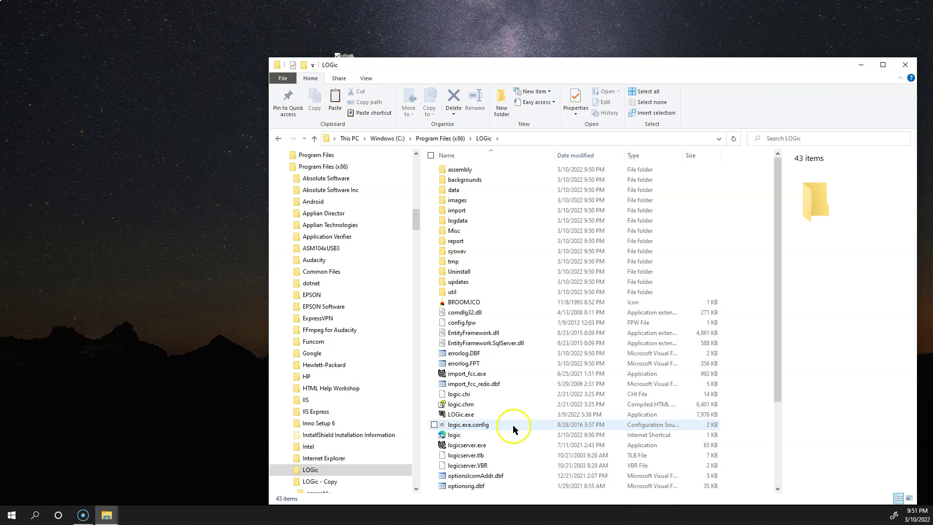
right_click(742, 416)
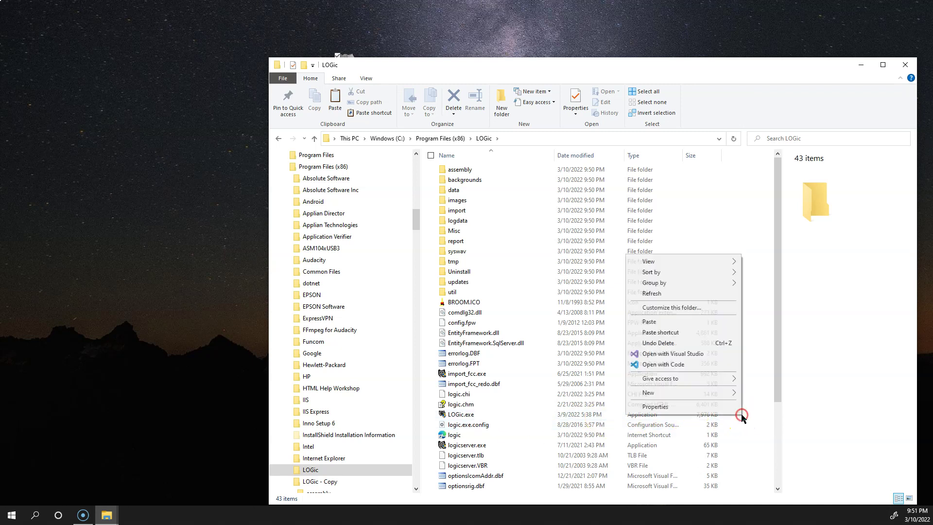
click(648, 322)
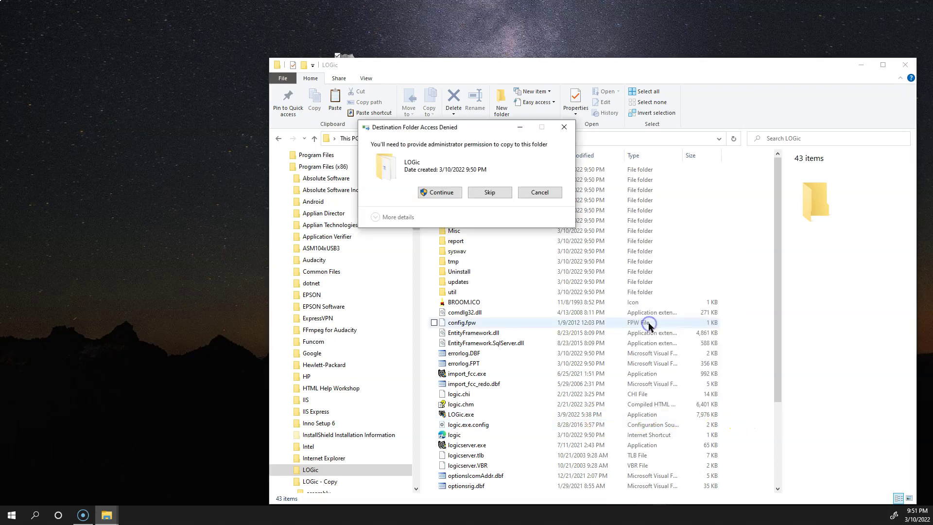
click(433, 196)
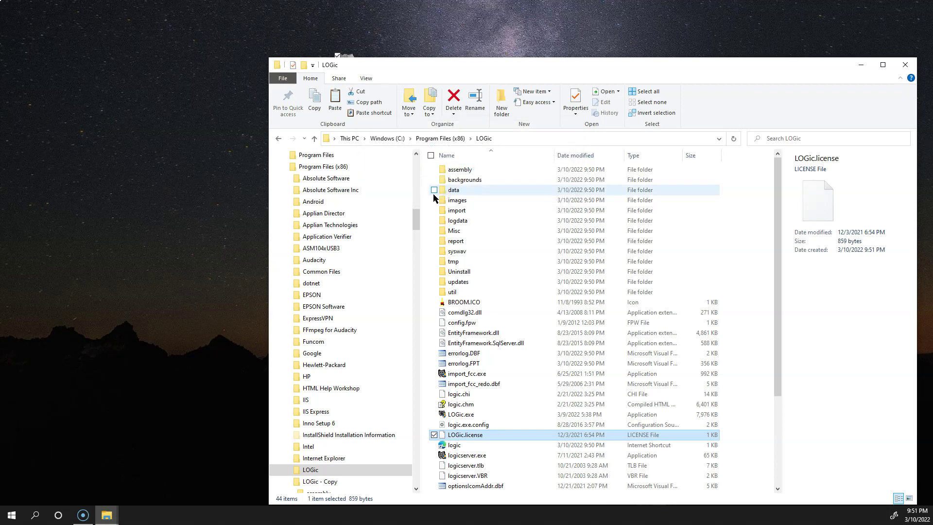
- Launch LOGic.exe from the LOGic folder, then shrink and reposition its main window to fit on screen
double_click(465, 415)
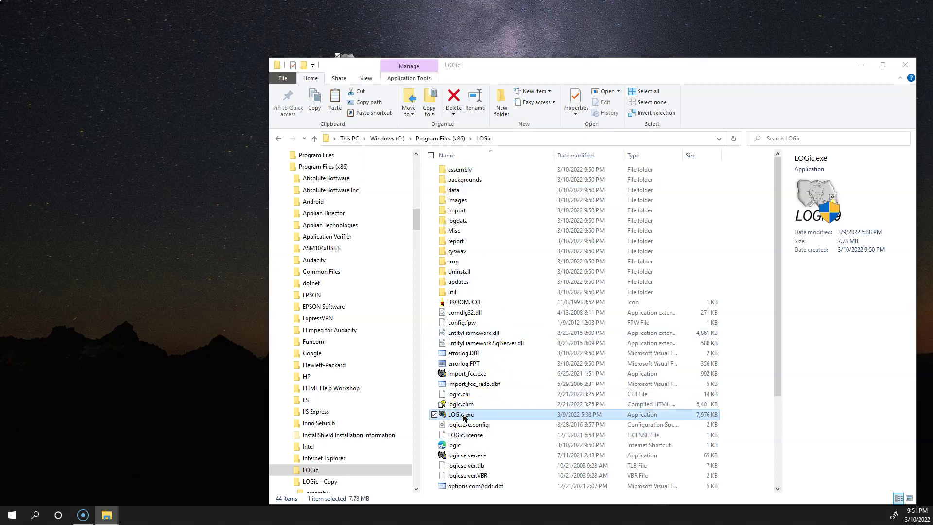
drag(875, 40, 406, 40)
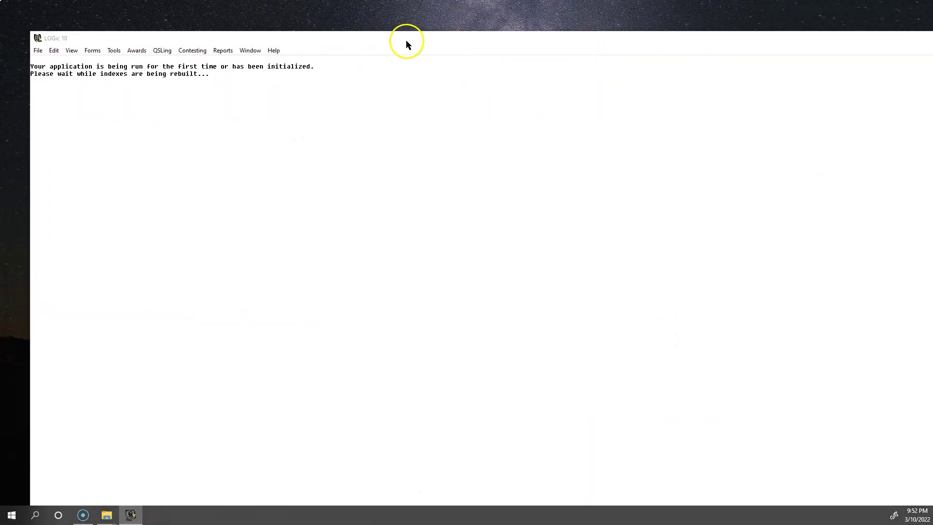
drag(32, 32, 193, 162)
drag(388, 168, 226, 83)
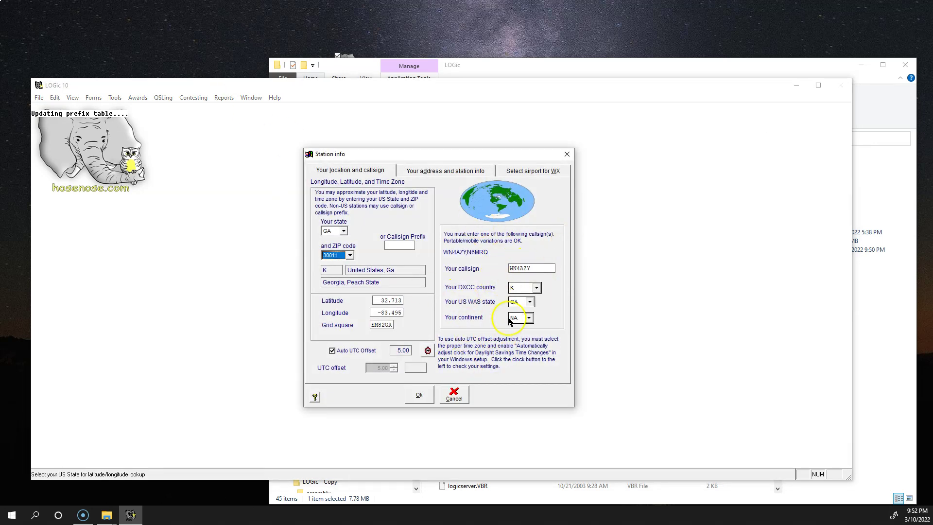
- Accept the station info, redraw the map with the new coordinates, and clear the LOGic World Map window away
click(421, 395)
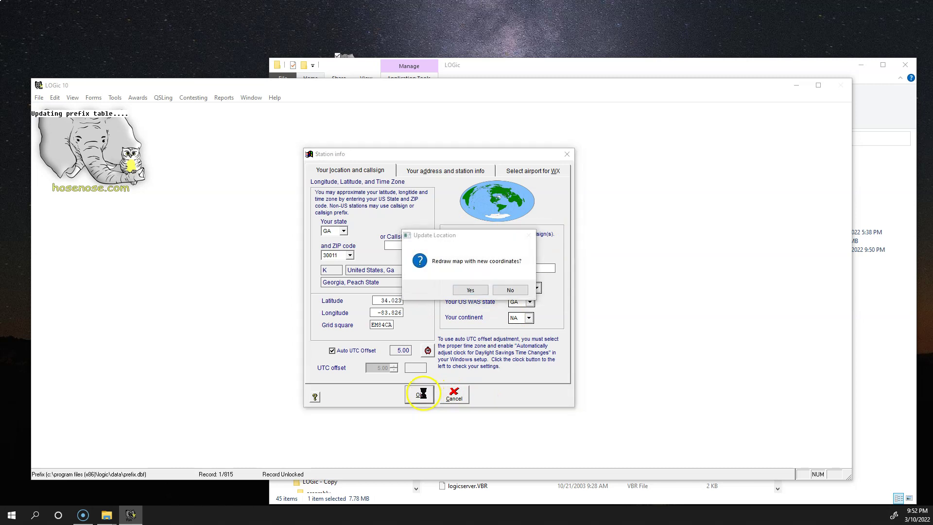
click(470, 290)
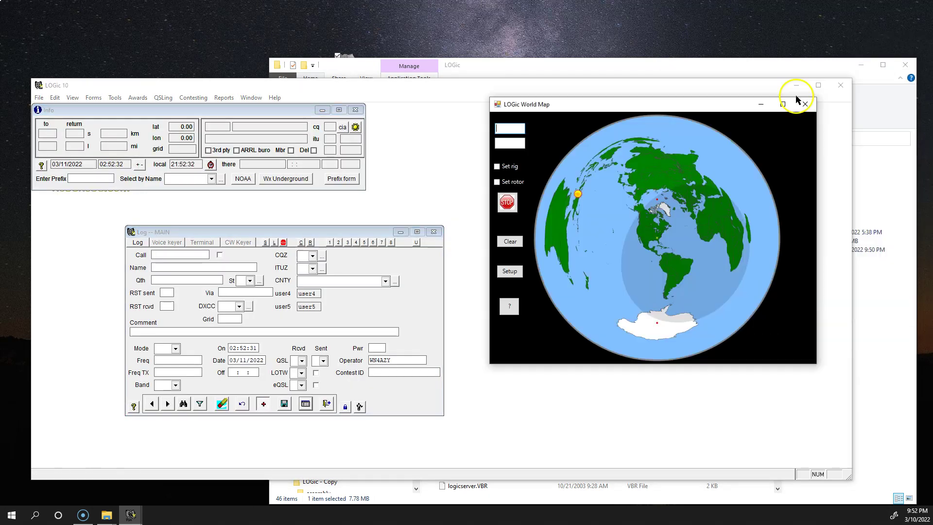
click(700, 109)
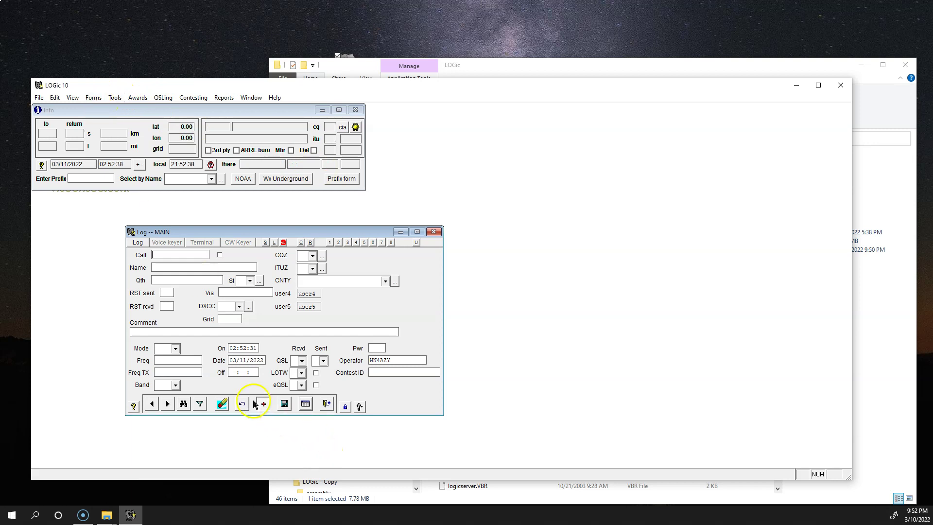
- Enter a test contact's callsign in the log's Call field and save the record
text(N6MRQ)
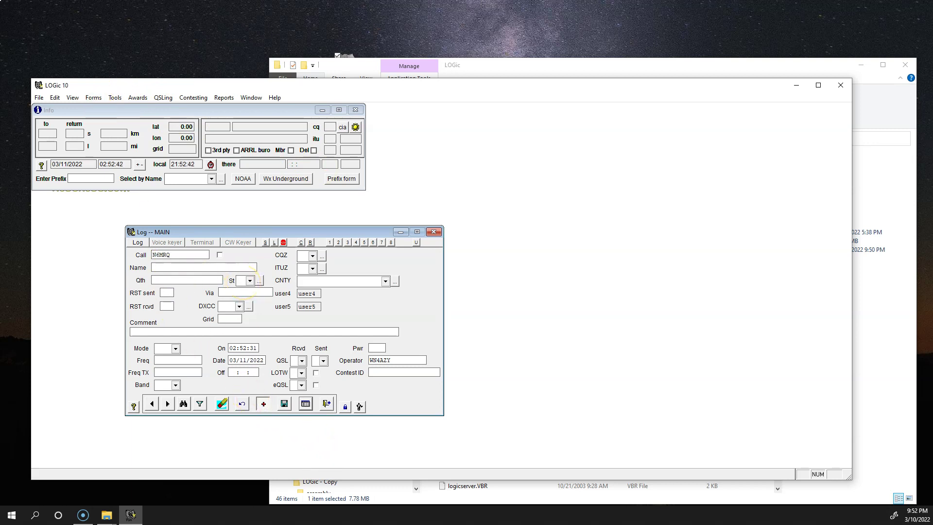
key(Tab)
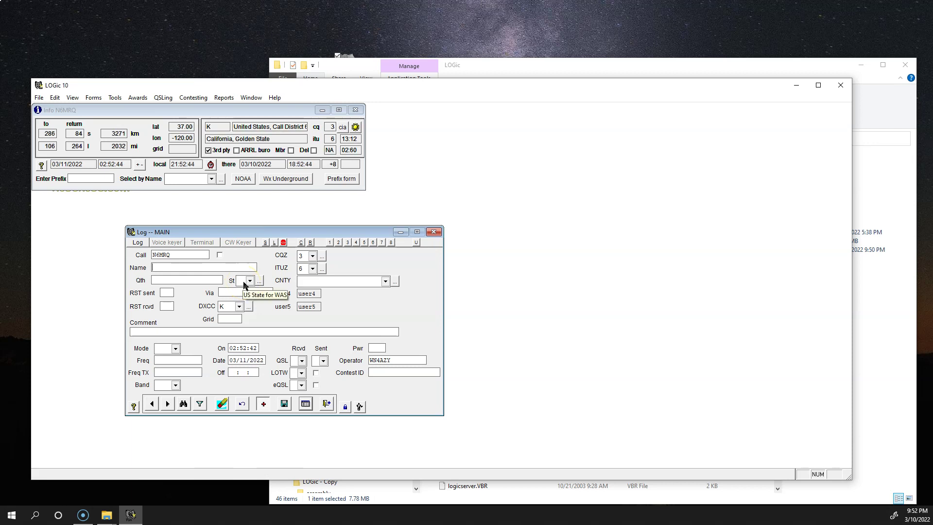
click(284, 403)
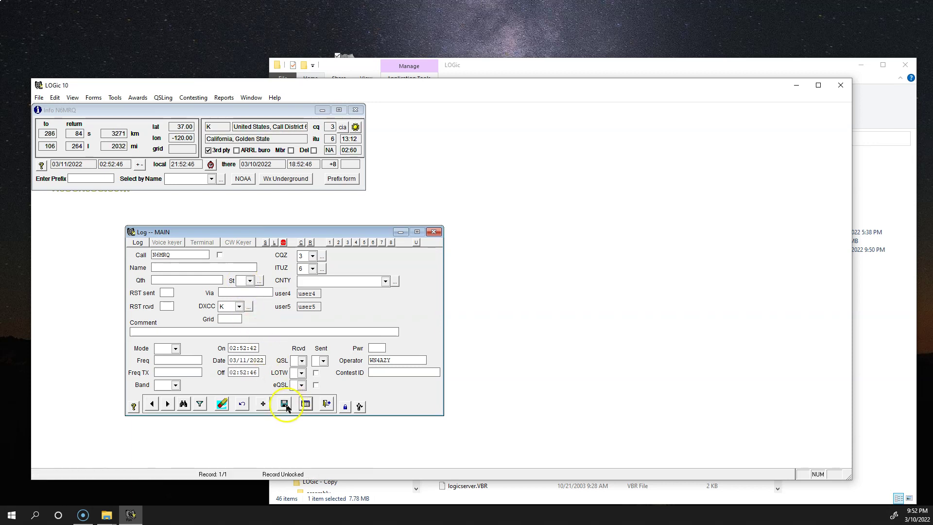
- Open the miscellaneous ham, rig and TNC setup, cancel it without changes, and exit LOGic
click(115, 97)
mouse_move(141, 169)
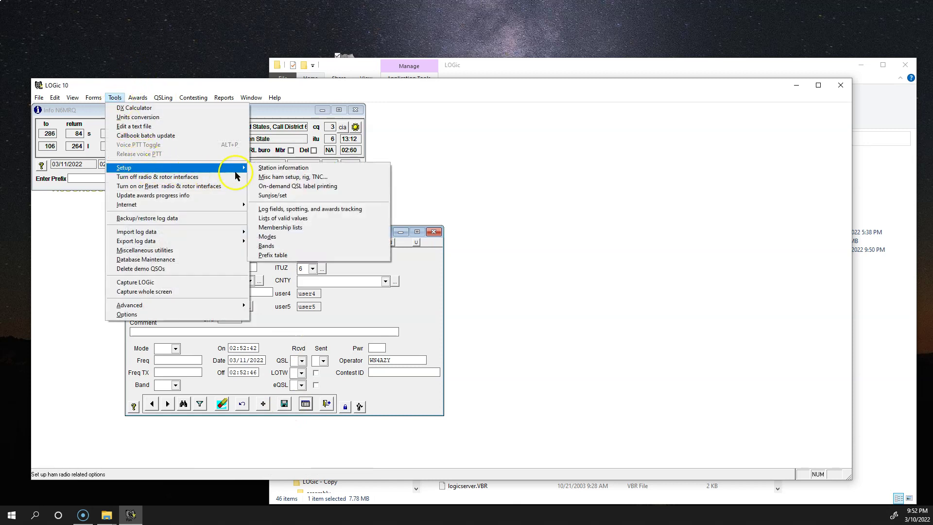
click(267, 178)
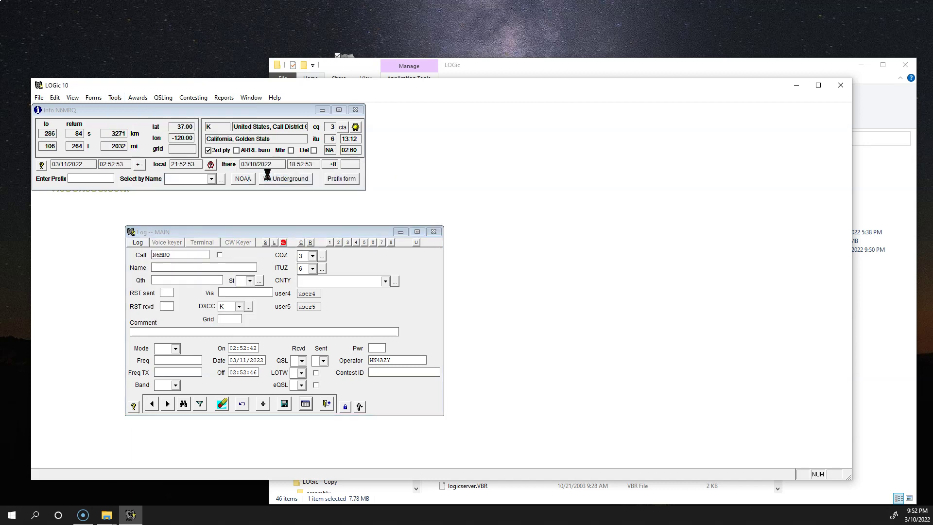
click(105, 99)
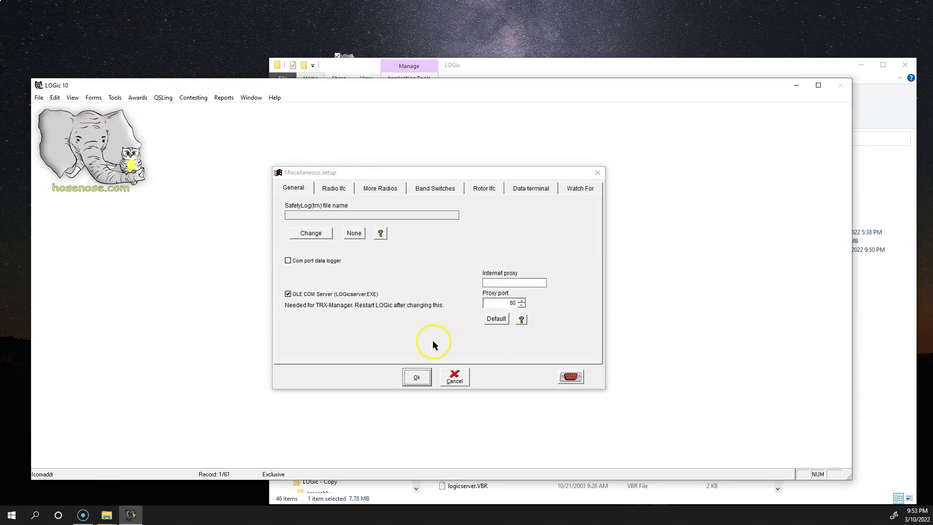
click(455, 377)
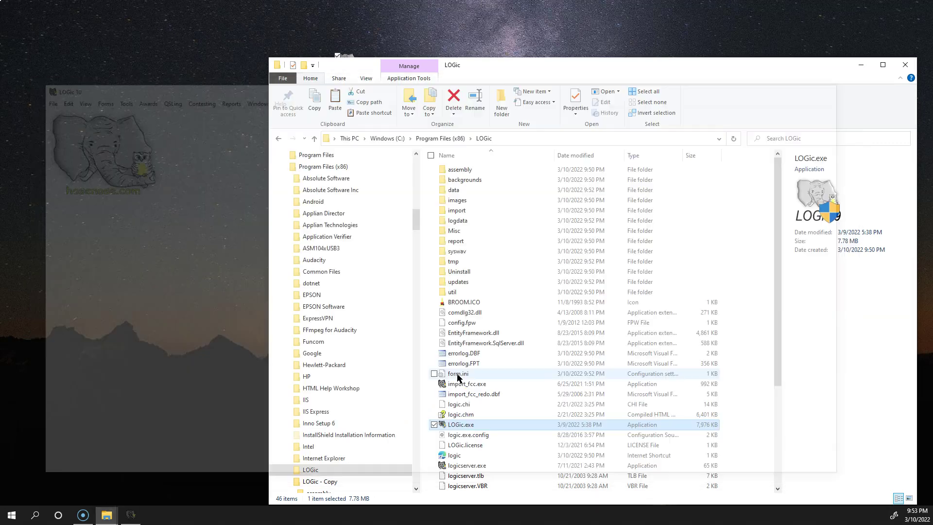
- Relaunch LOGic.exe, then reposition its main window and narrow it so both of its edges can be reached
double_click(468, 426)
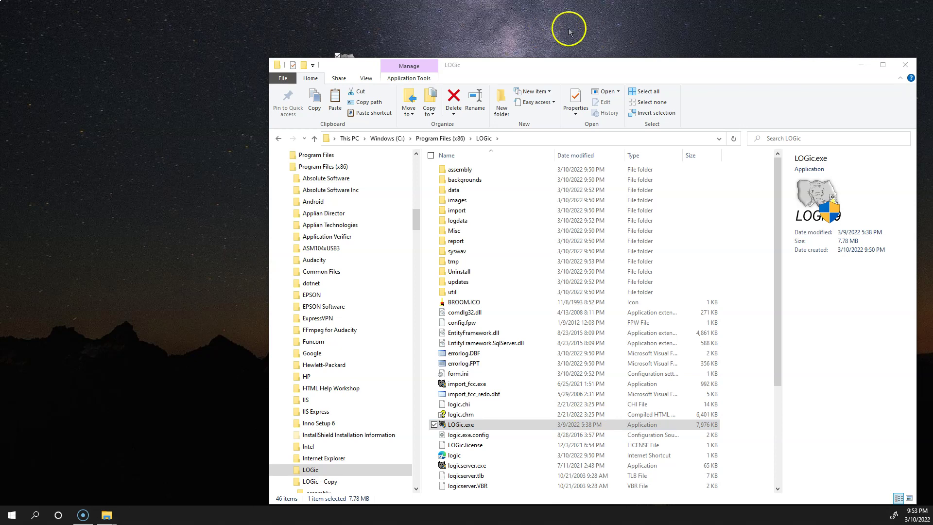
drag(930, 2, 491, 30)
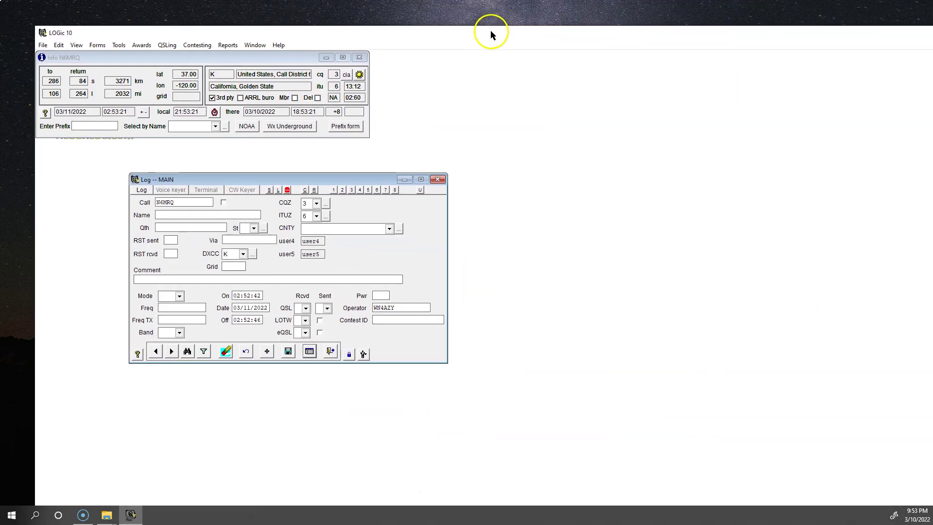
drag(34, 26, 117, 199)
drag(341, 209, 218, 91)
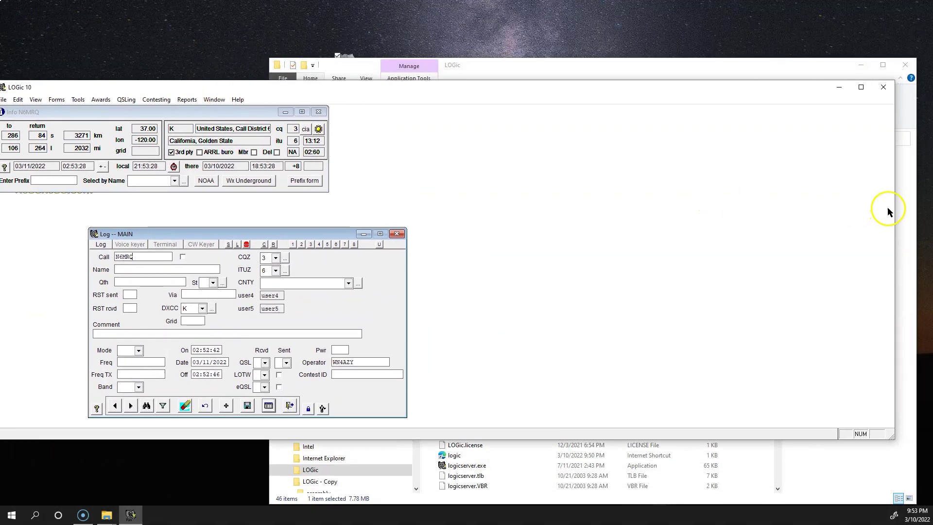
drag(892, 206, 677, 224)
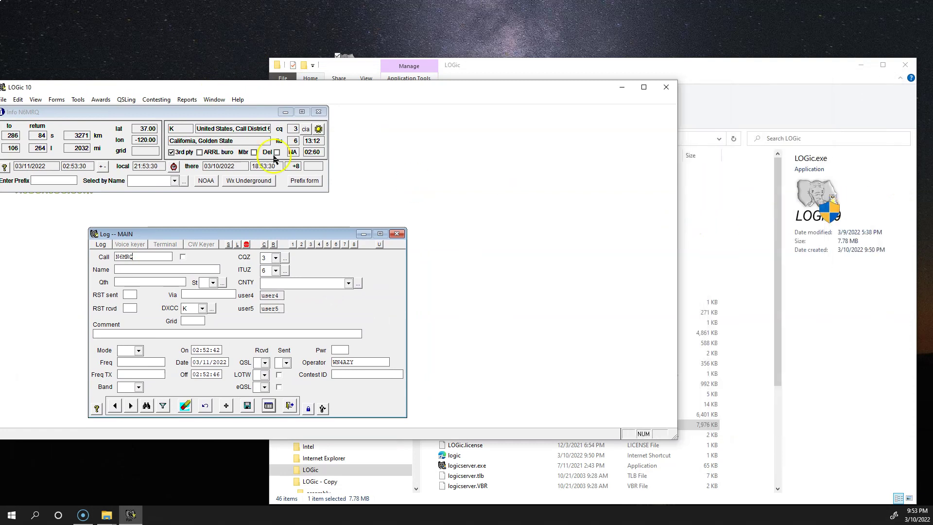
- Move the LOGic window fully into view and check the version and license details in the About LOGic window
drag(96, 90, 162, 101)
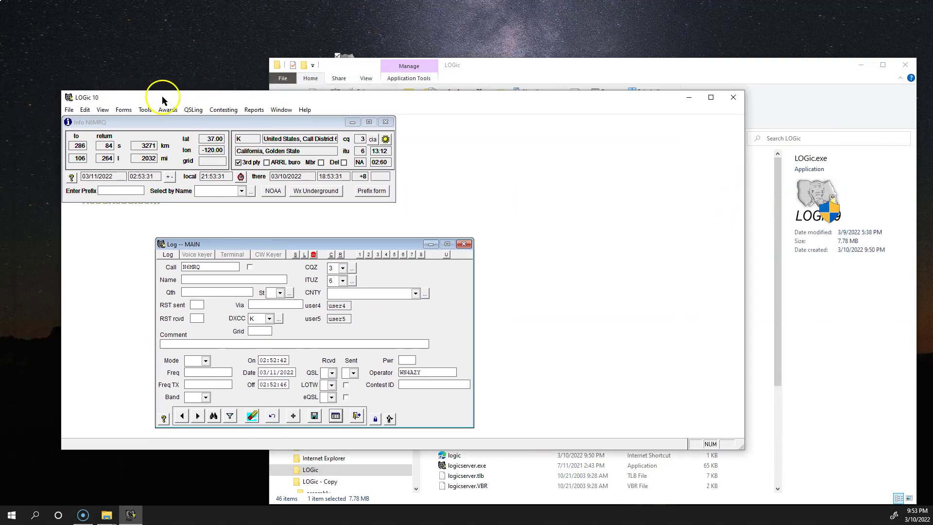
click(141, 110)
mouse_move(123, 109)
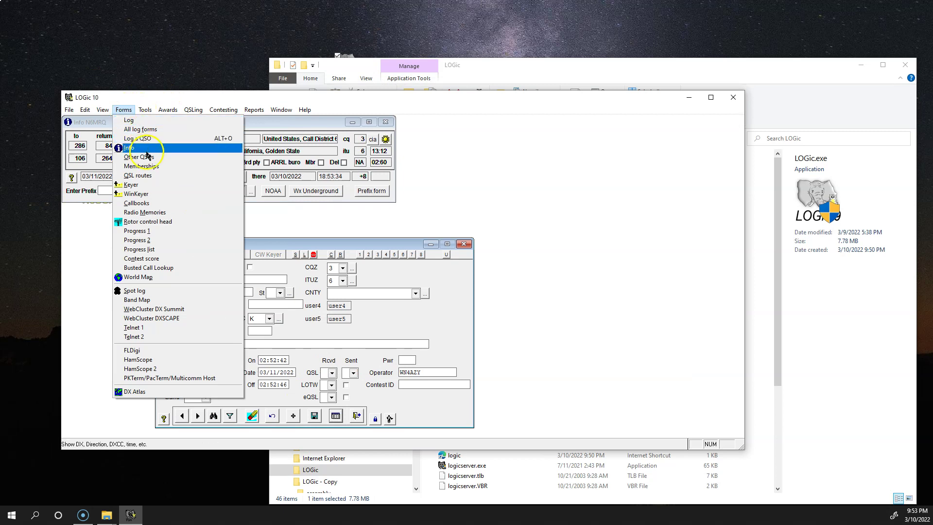
click(535, 175)
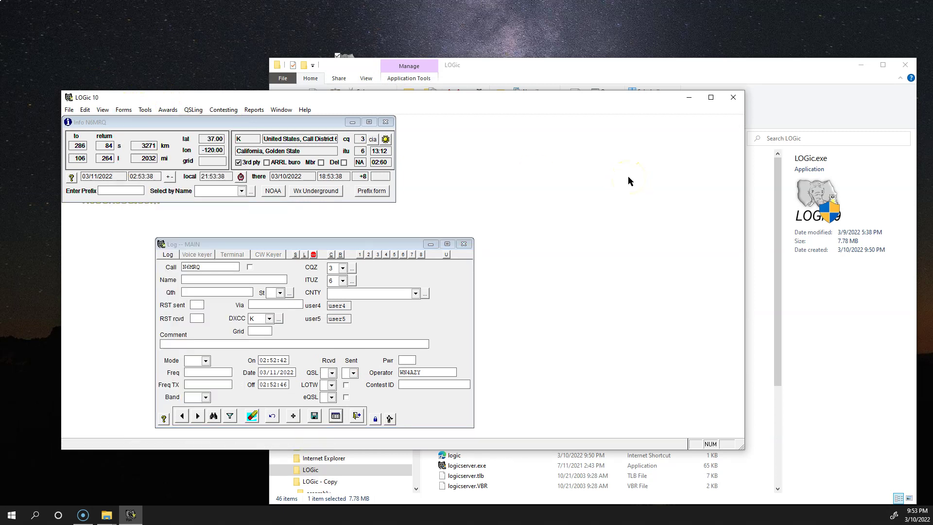
click(305, 110)
click(320, 153)
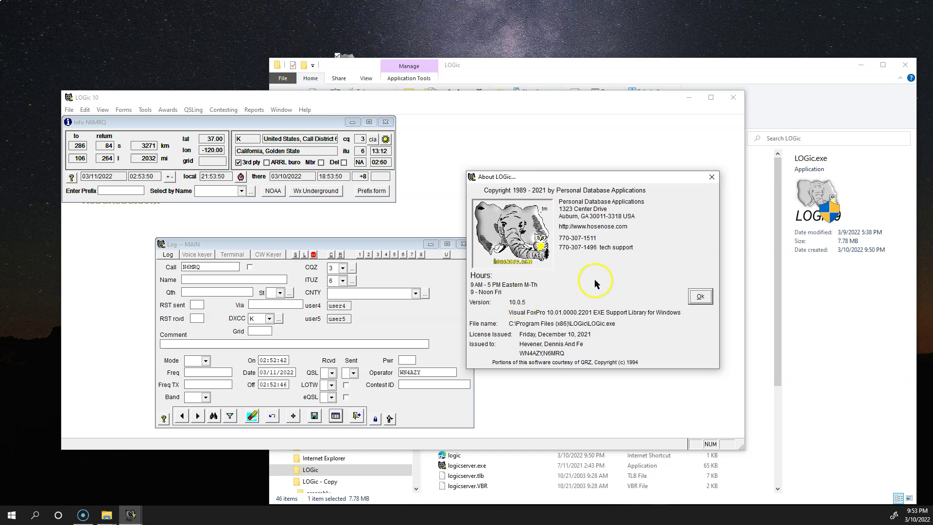
click(712, 178)
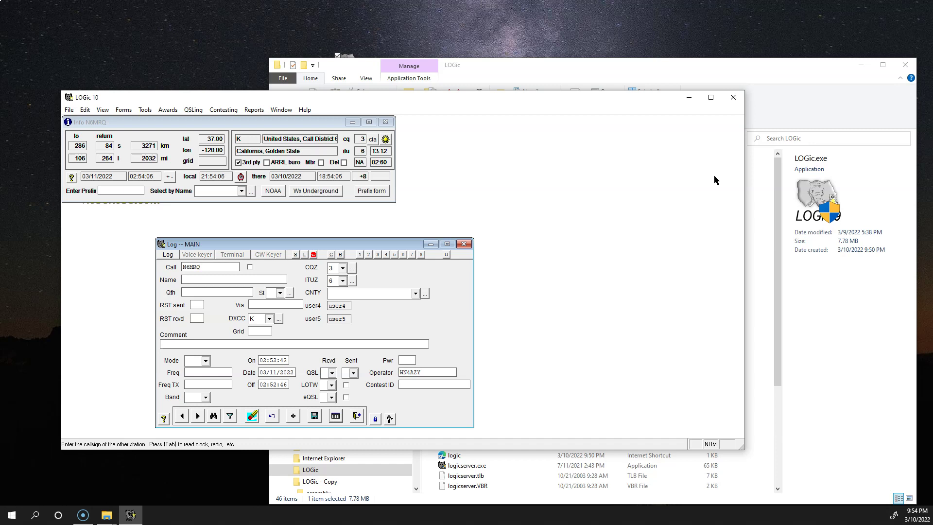
- Switch to File Explorer and look through the LOGic - Copy backup folder in Program Files (x86)
click(668, 66)
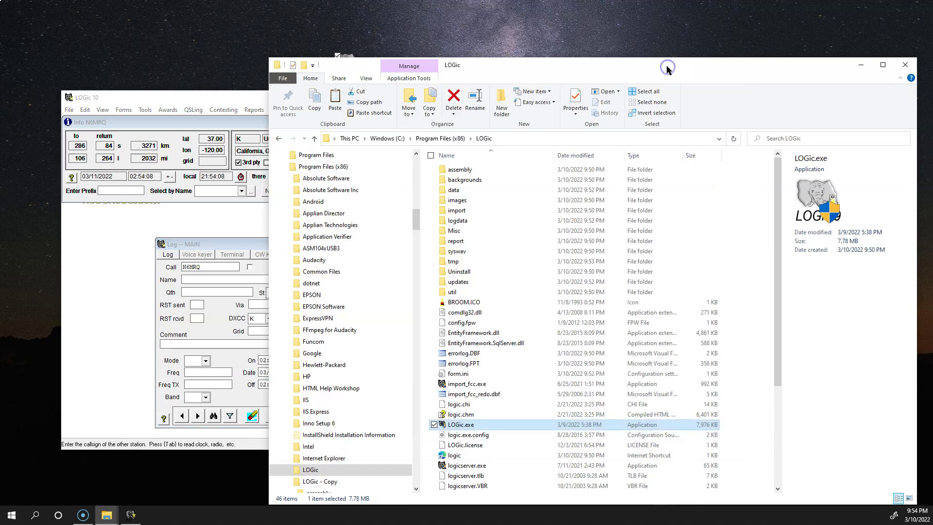
click(449, 139)
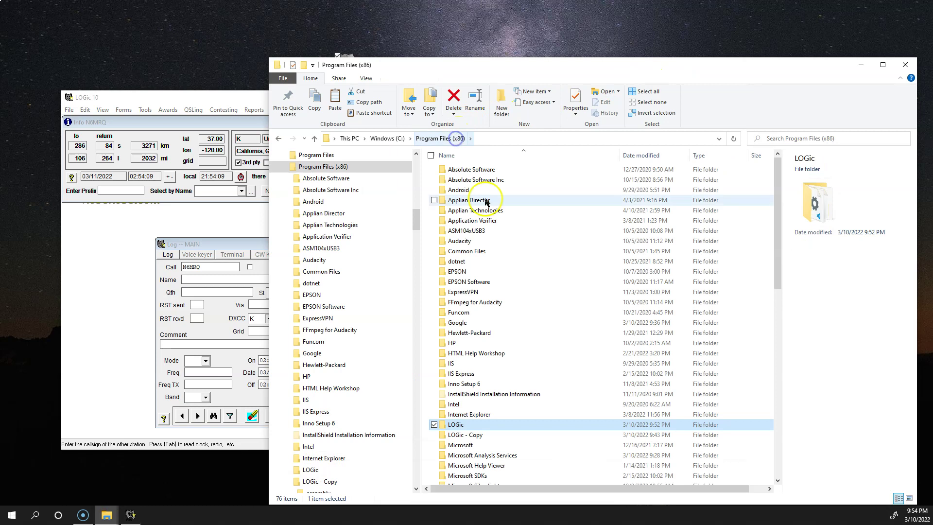
click(477, 436)
double_click(476, 435)
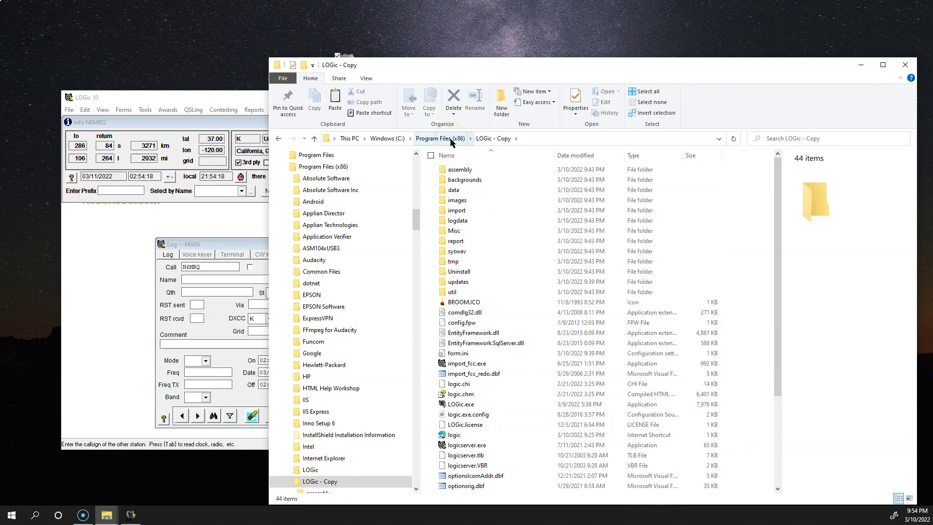
scroll(473, 425, down, 3)
scroll(479, 409, up, 2)
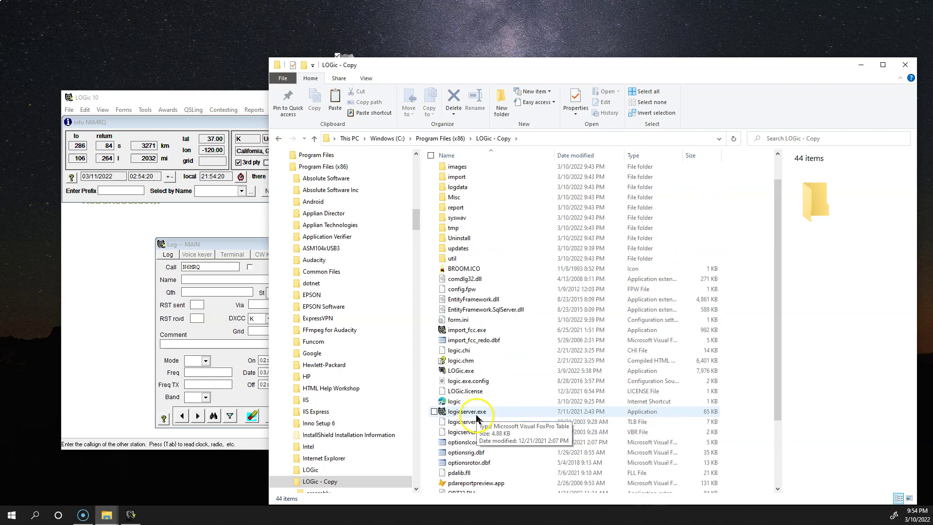
- Return to LOGic, start a LOGic 5 - 9 log data import, and browse to c:\Program Files (x86)\LOGic - Copy
click(145, 304)
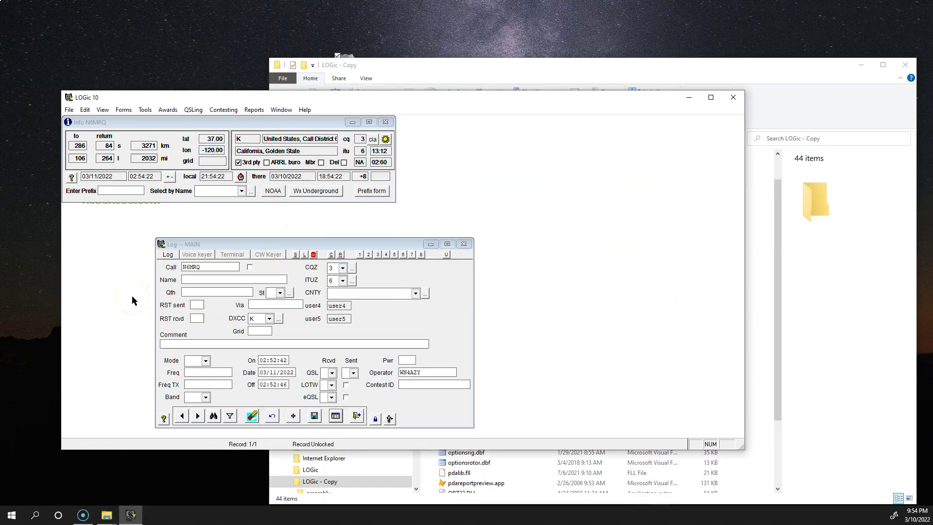
click(180, 225)
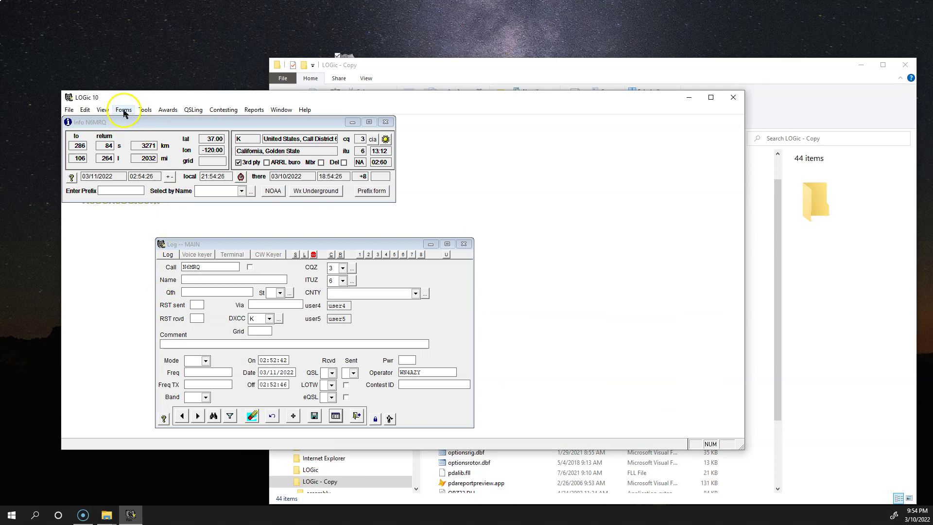
click(145, 109)
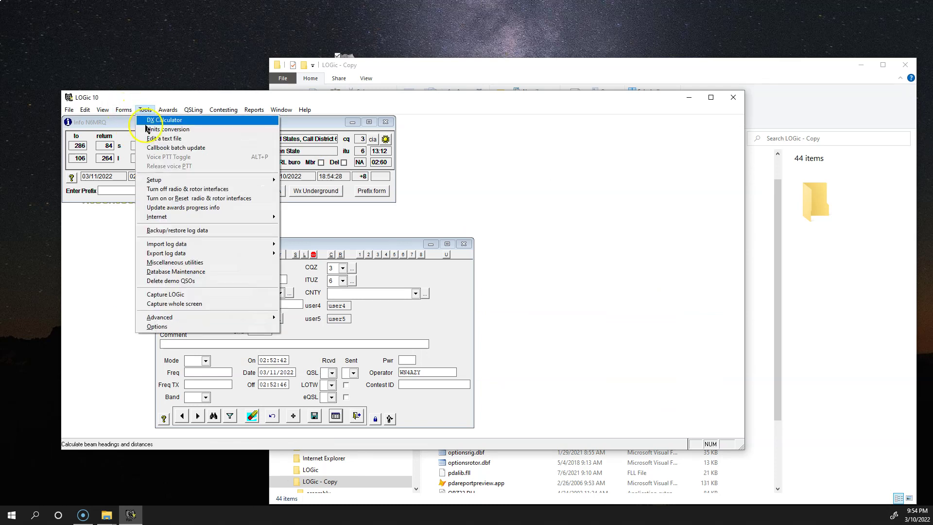
mouse_move(182, 244)
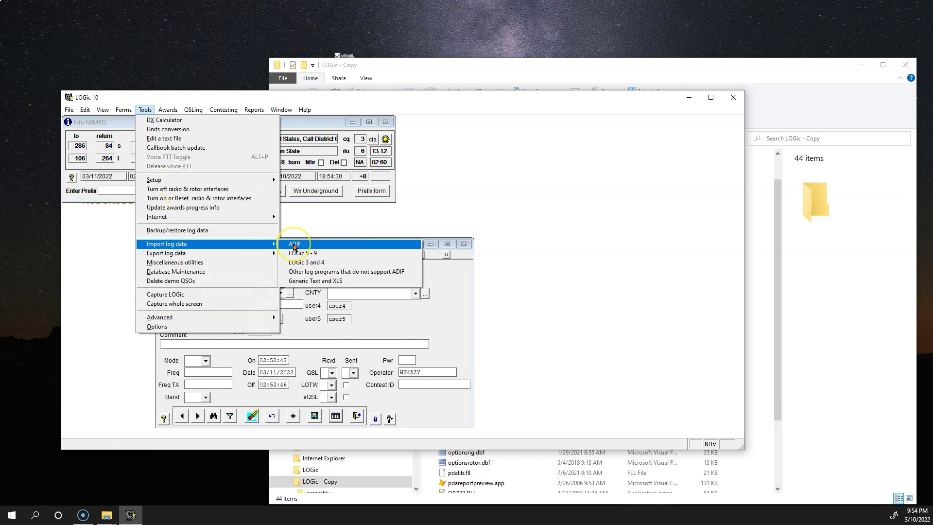
click(309, 252)
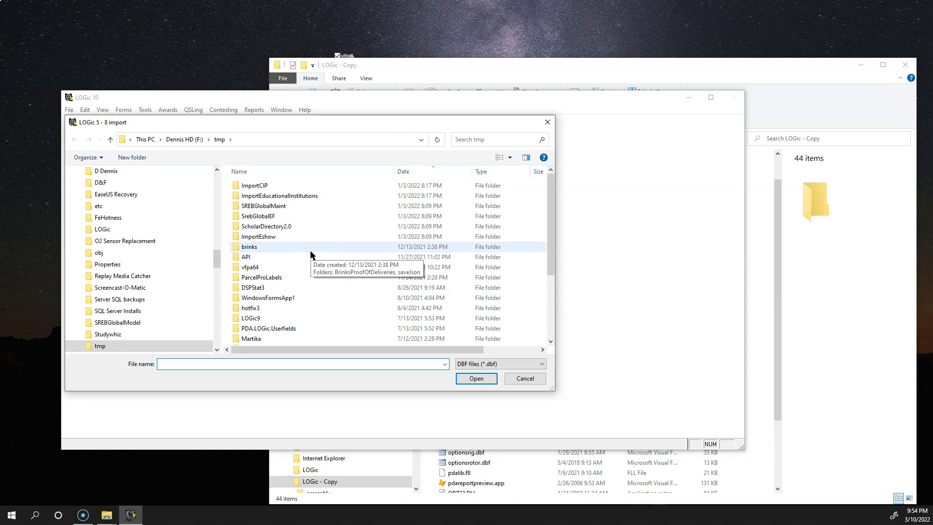
text(c:\prog)
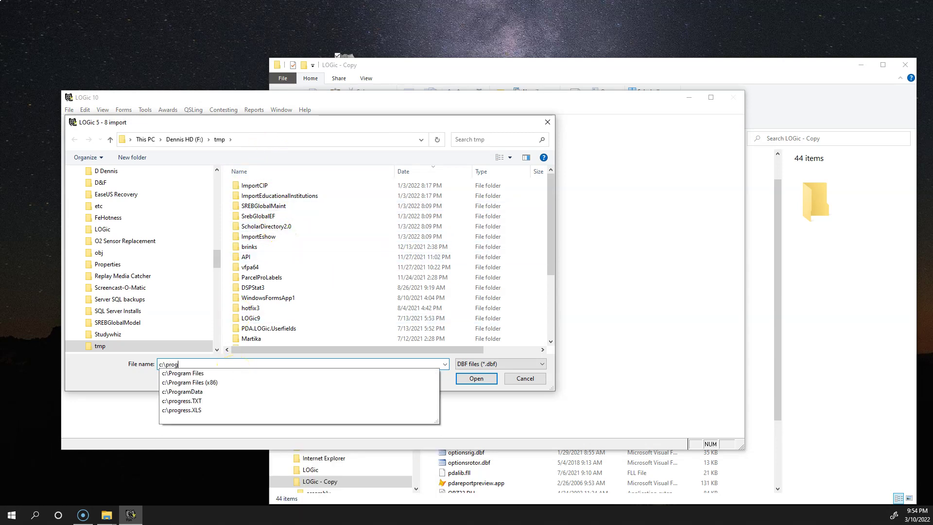
click(231, 382)
key(Return)
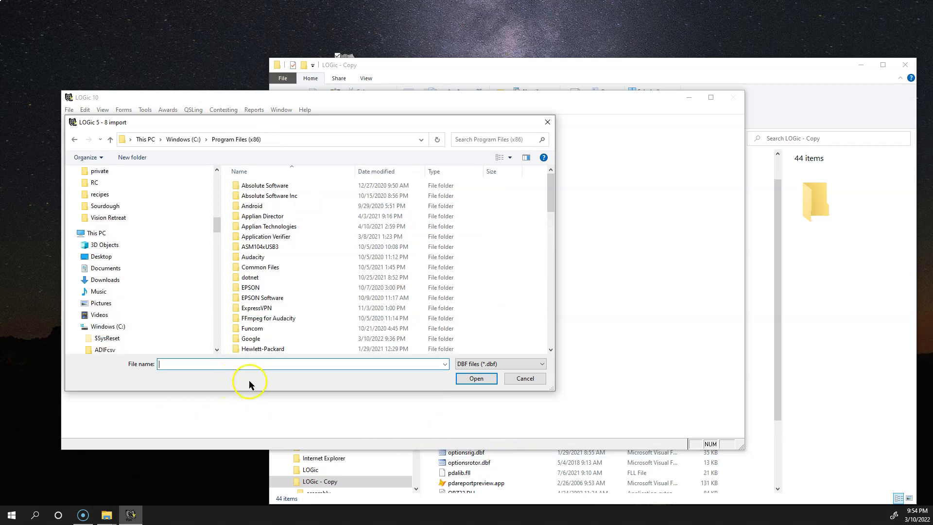
scroll(305, 277, down, 5)
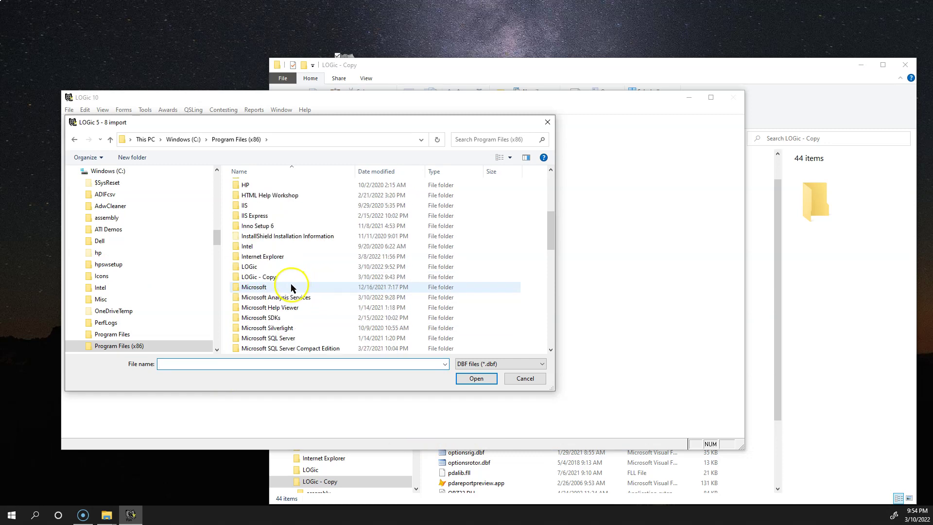
click(264, 278)
double_click(264, 278)
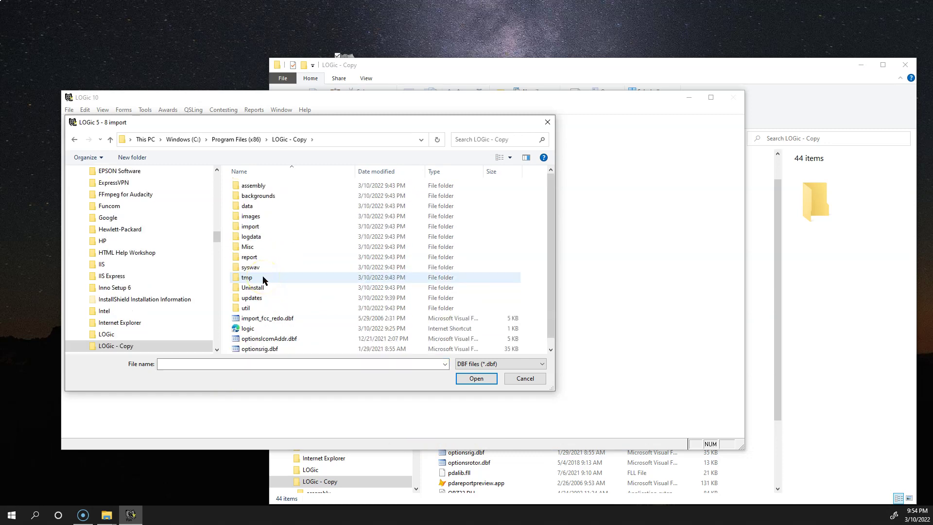
- Import Log.DBF from the backup's logdata folder and open the browse list of the main log
double_click(265, 237)
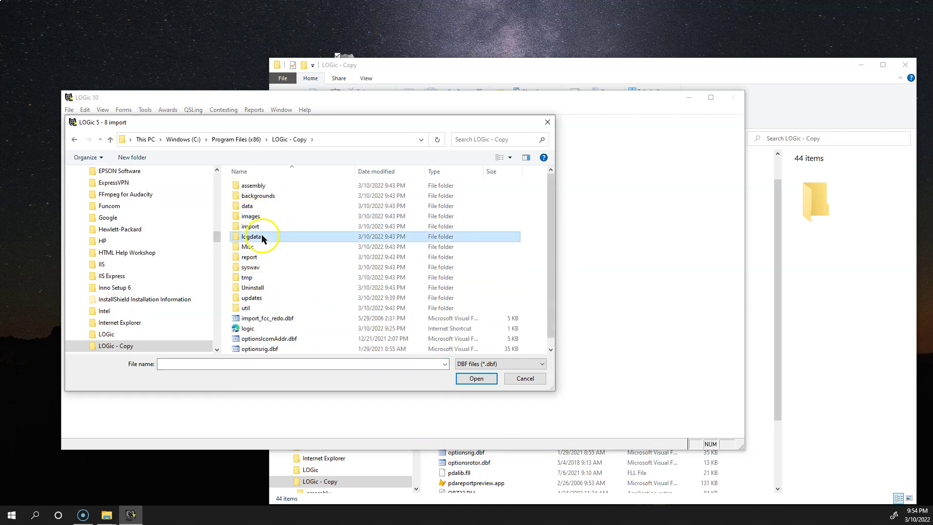
double_click(256, 257)
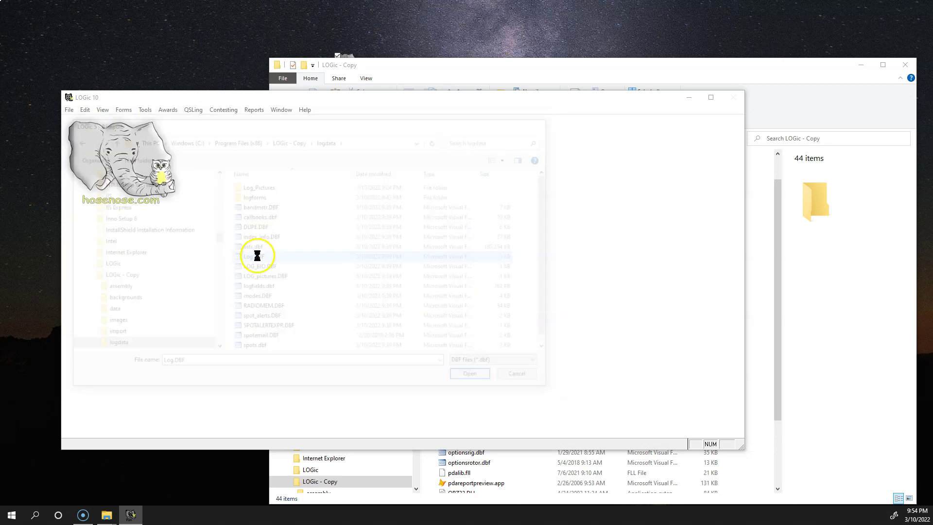
click(485, 298)
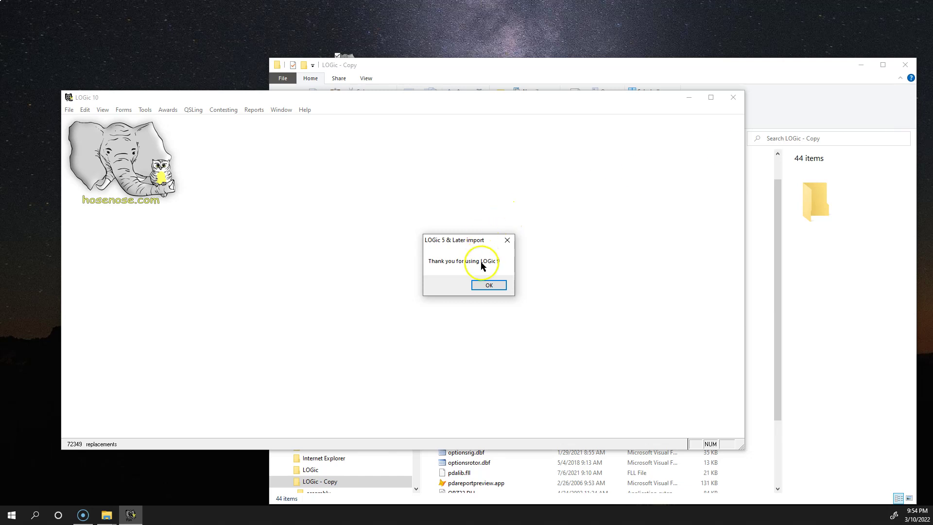
click(482, 284)
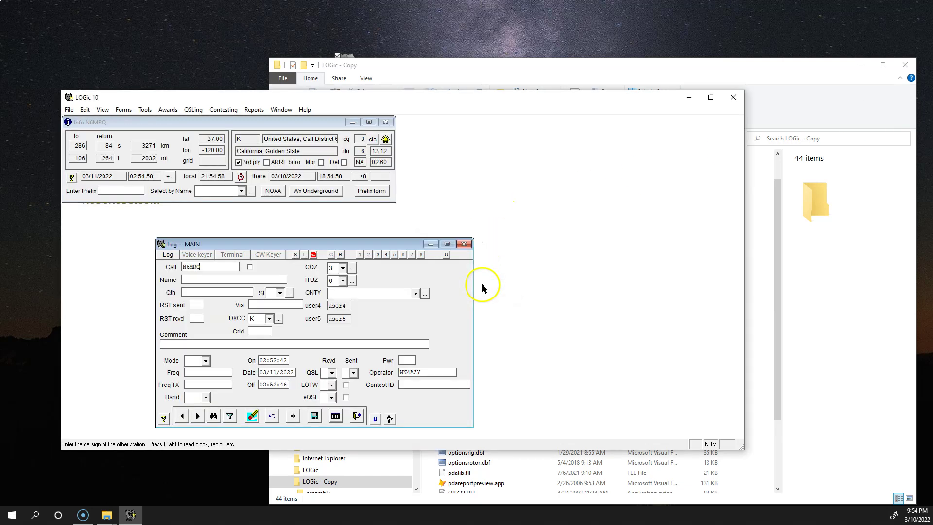
click(334, 417)
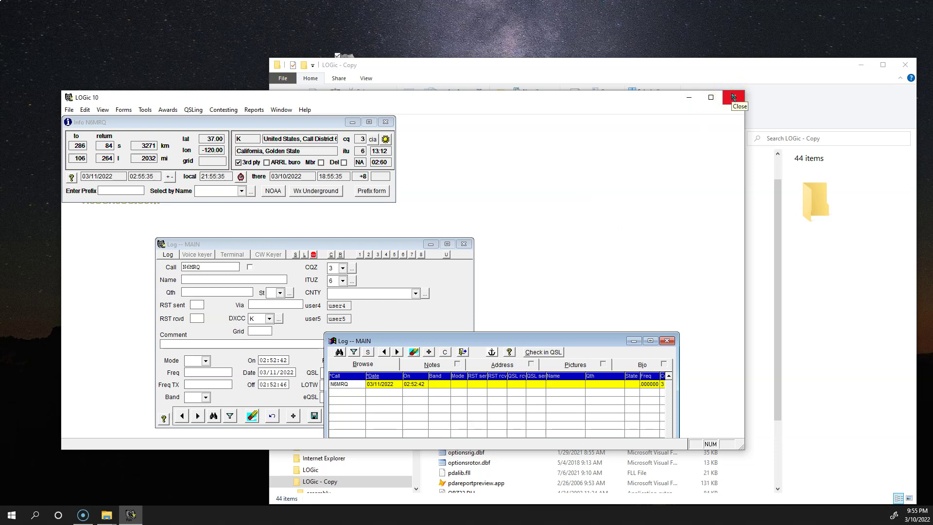
- Exit LOGic and delete the LOGic folder from Program Files (x86) with administrator permission
click(733, 97)
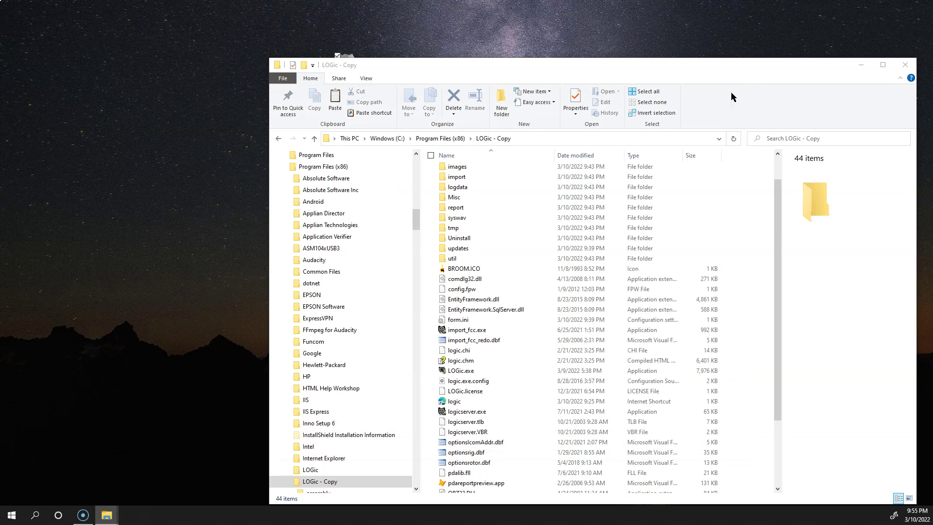
click(443, 139)
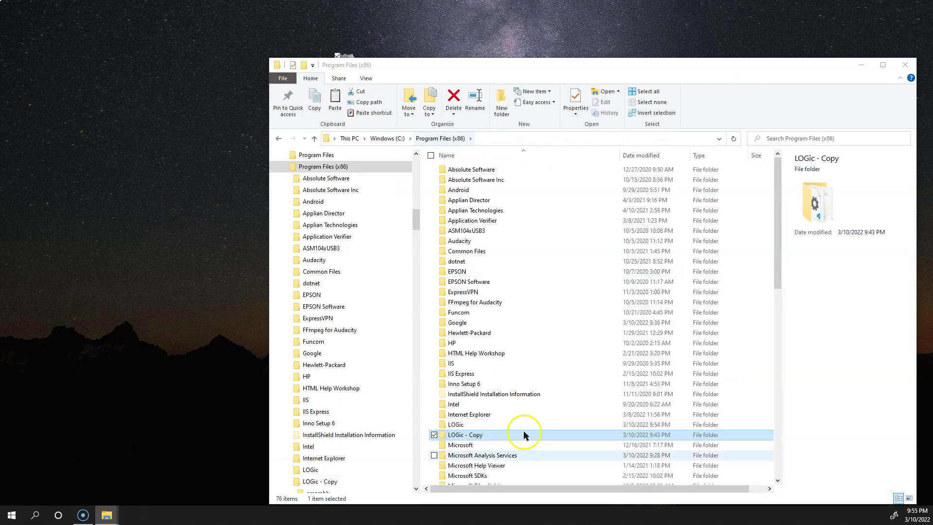
click(456, 426)
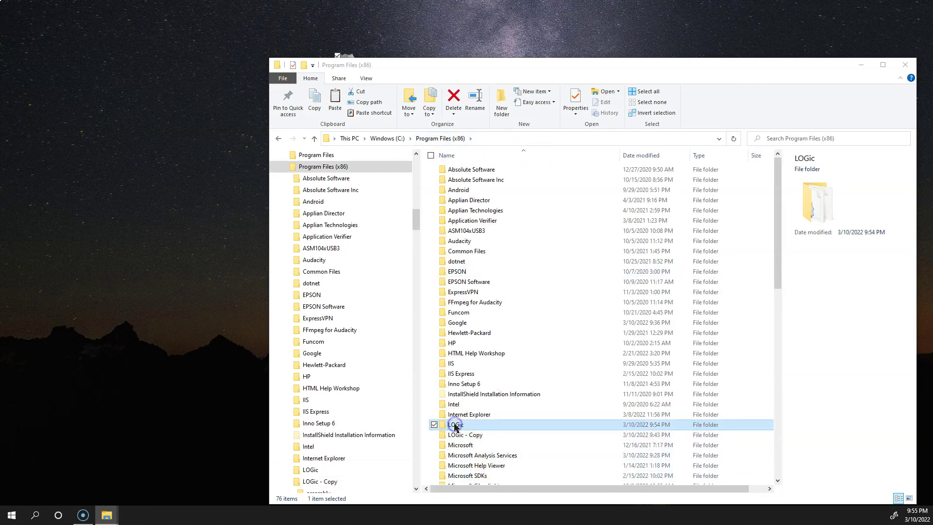
click(489, 426)
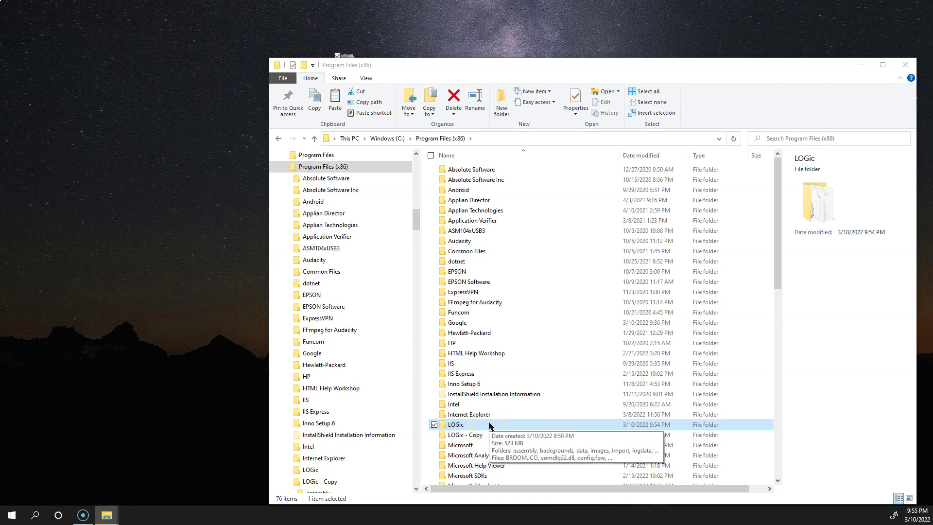
key(Delete)
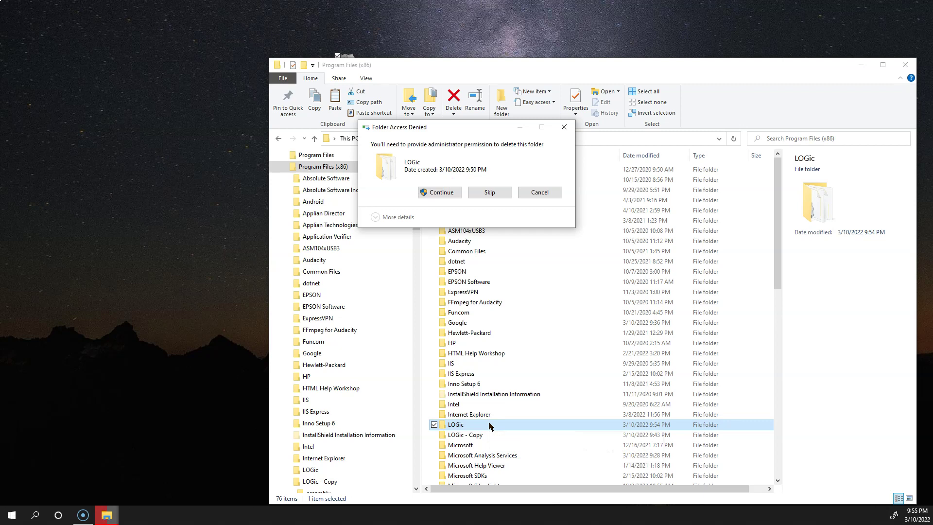
click(440, 193)
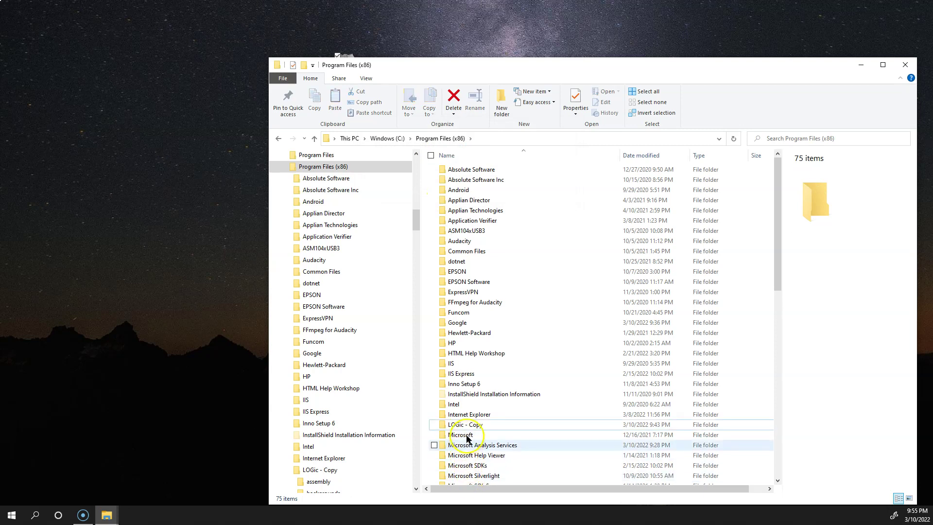
- Rename the LOGic - Copy backup folder in Program Files (x86) to LOGic
right_click(469, 428)
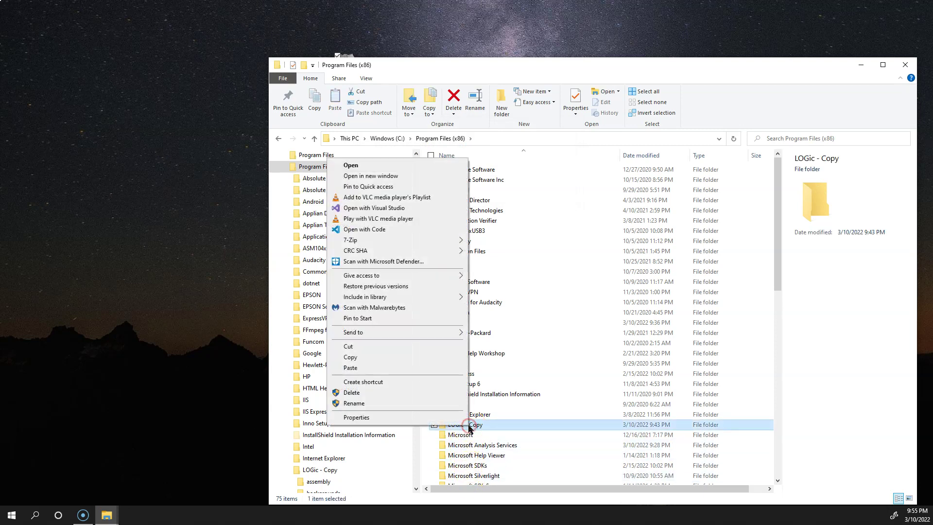
click(381, 404)
click(496, 424)
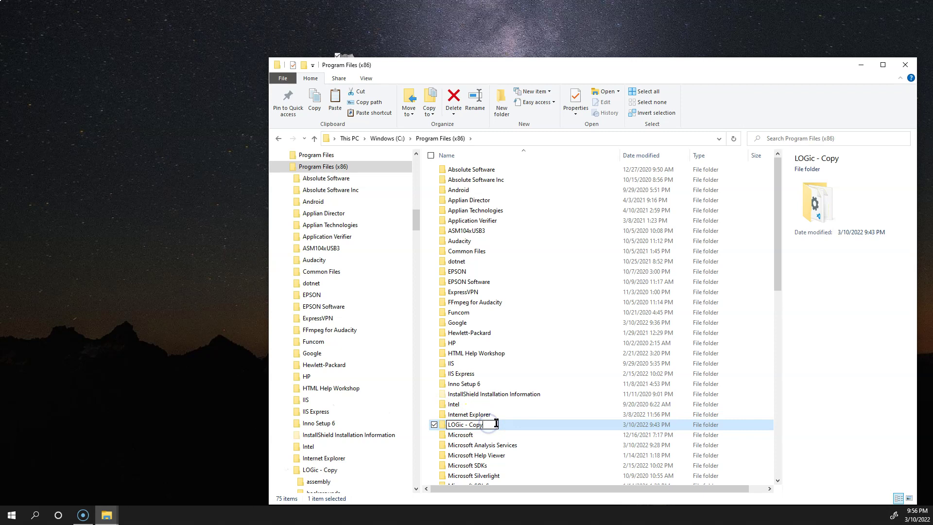
key(BackSpace)
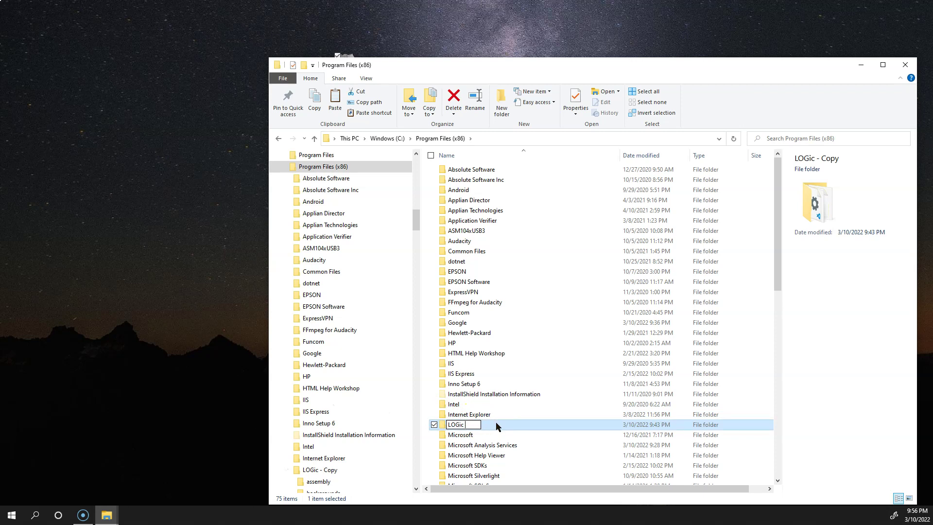
key(Return)
- Launch LOGic.exe from the restored LOGic folder and open the browse list of the main log
double_click(442, 424)
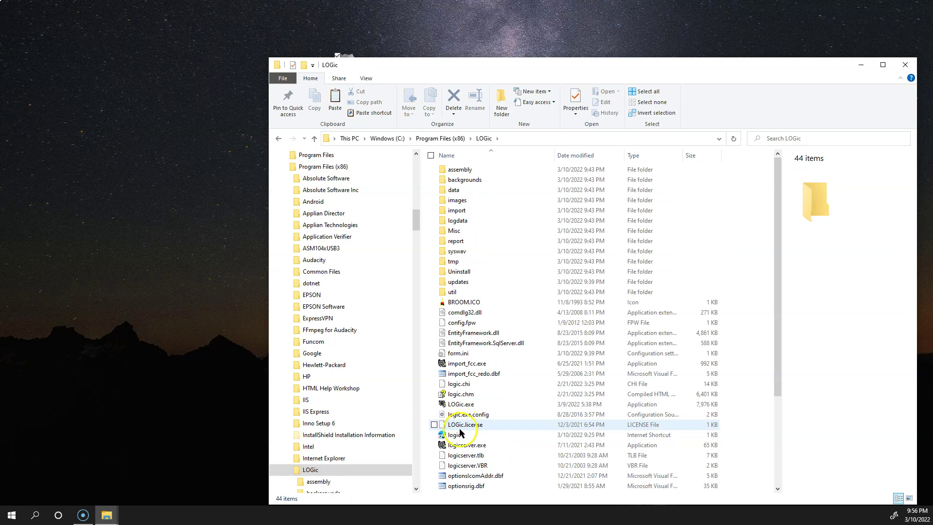
click(459, 407)
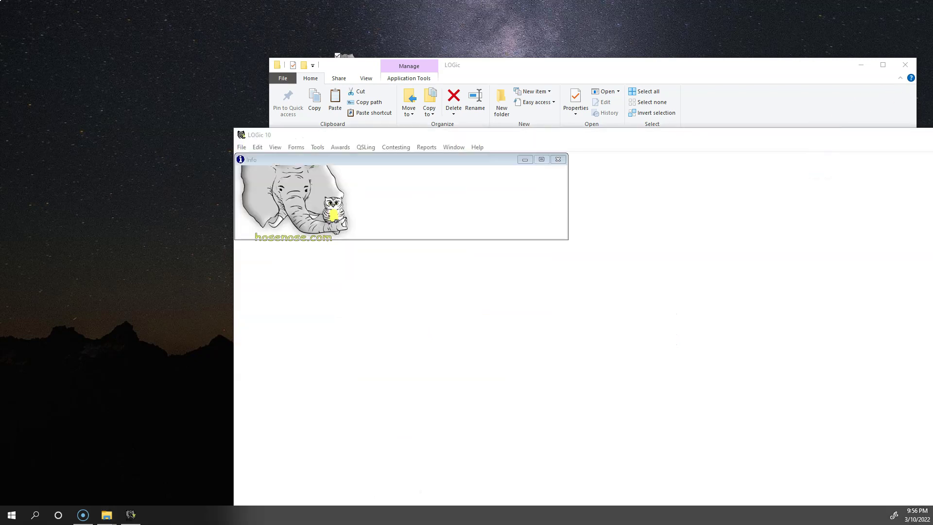
click(508, 454)
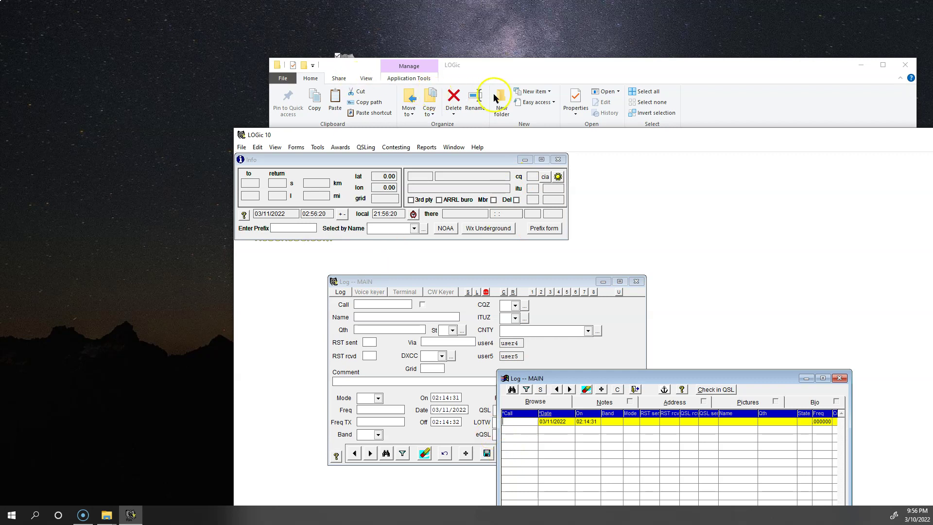
- Narrow and reposition the LOGic 10 main window so that it fits on the screen, and exit the program
drag(581, 135, 534, 76)
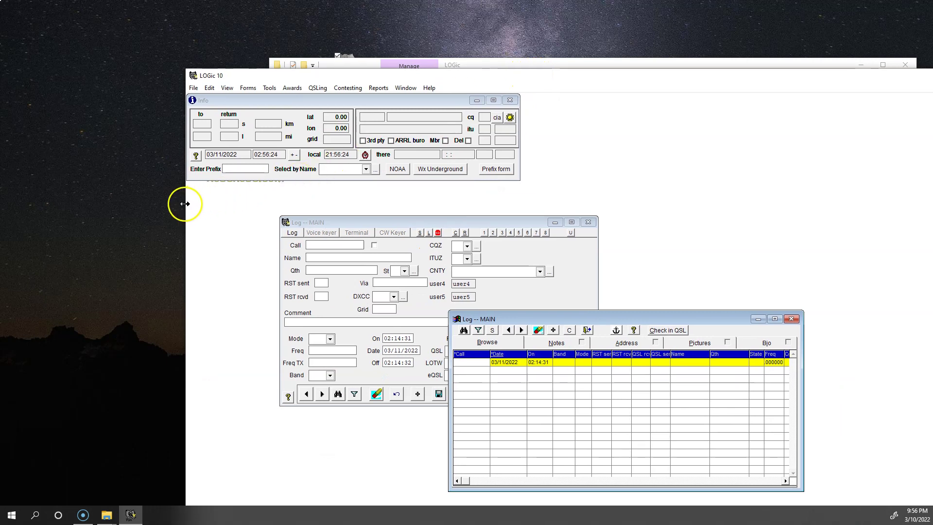
drag(185, 203, 344, 193)
drag(705, 72, 450, 117)
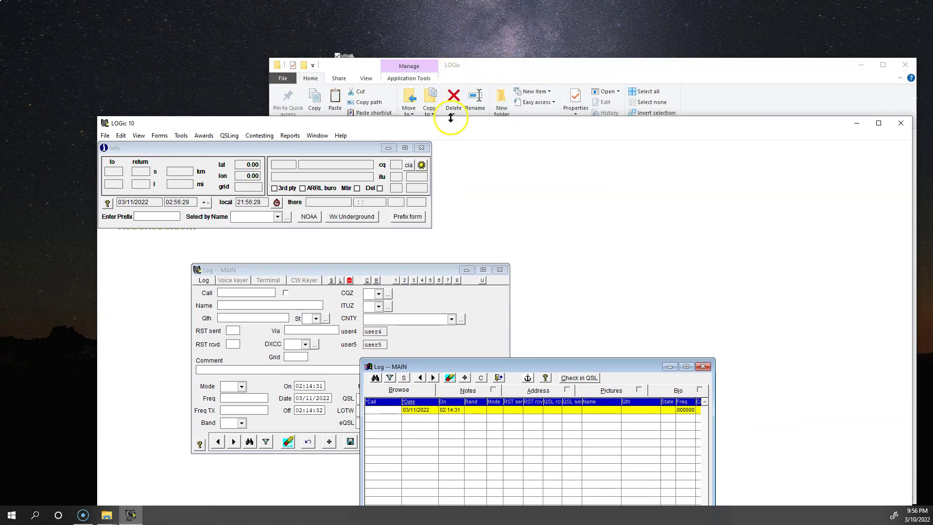
click(902, 123)
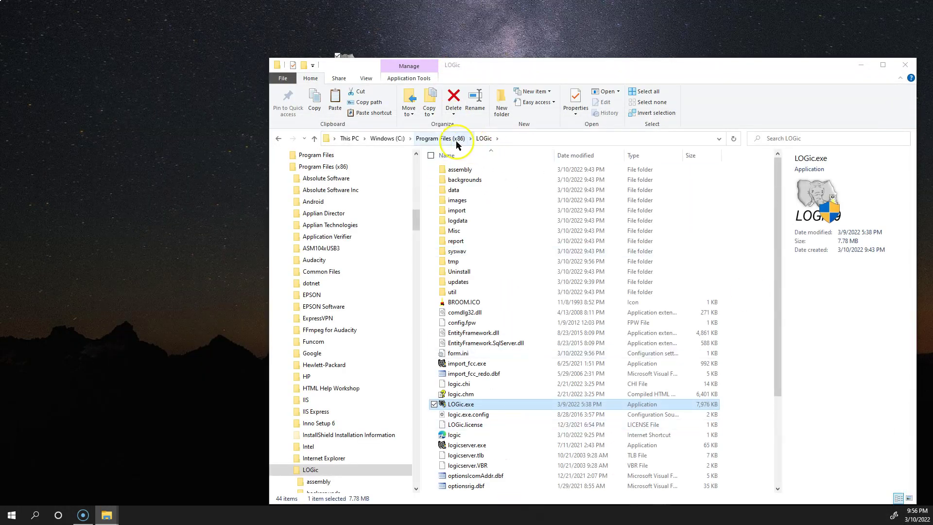
- Make a duplicate of the LOGic folder inside Program Files (x86), granting administrator permission for the copy
click(455, 139)
right_click(475, 425)
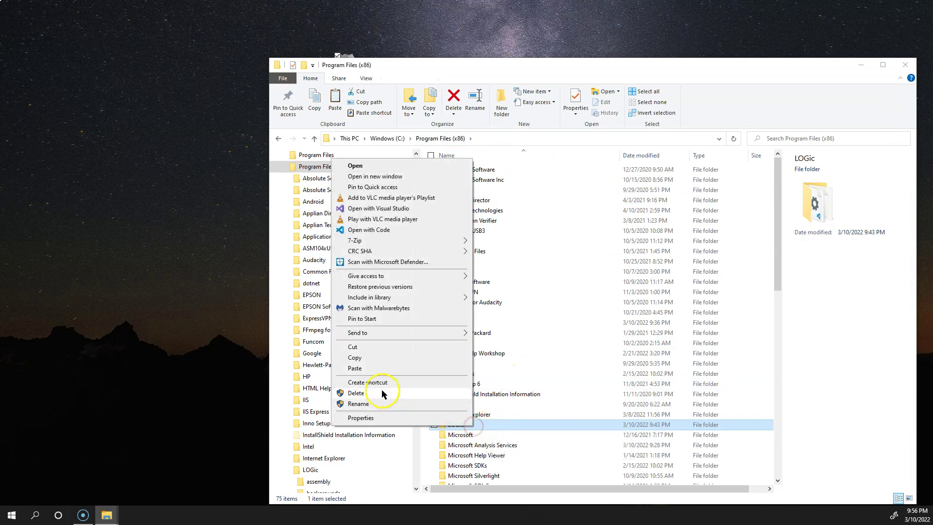
click(364, 358)
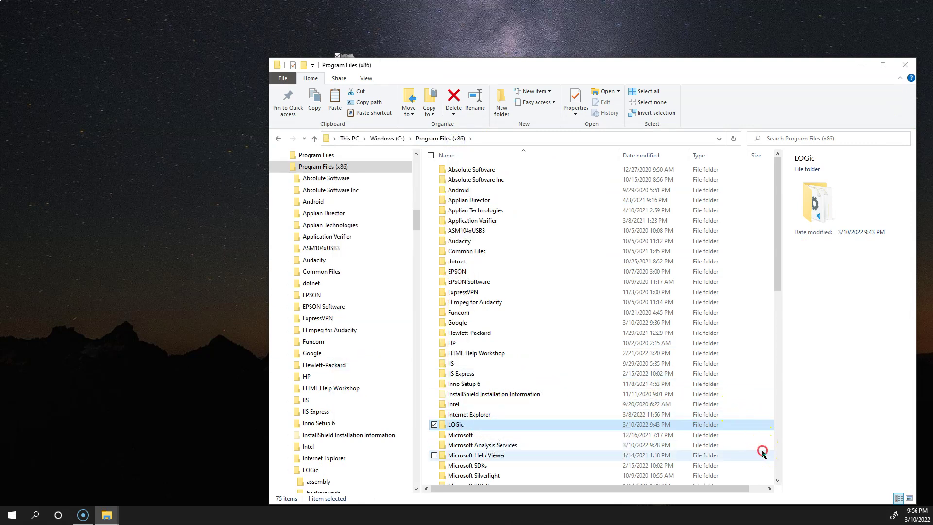
right_click(762, 452)
click(672, 371)
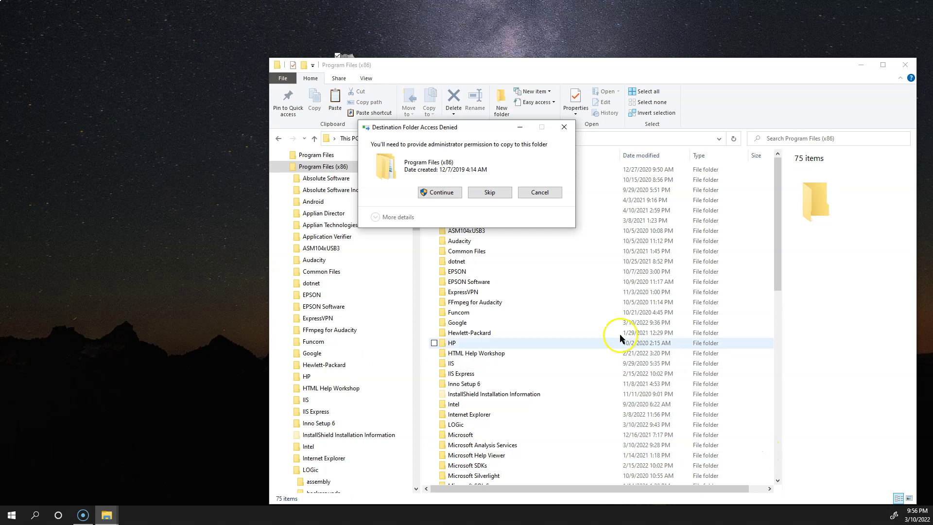
click(429, 190)
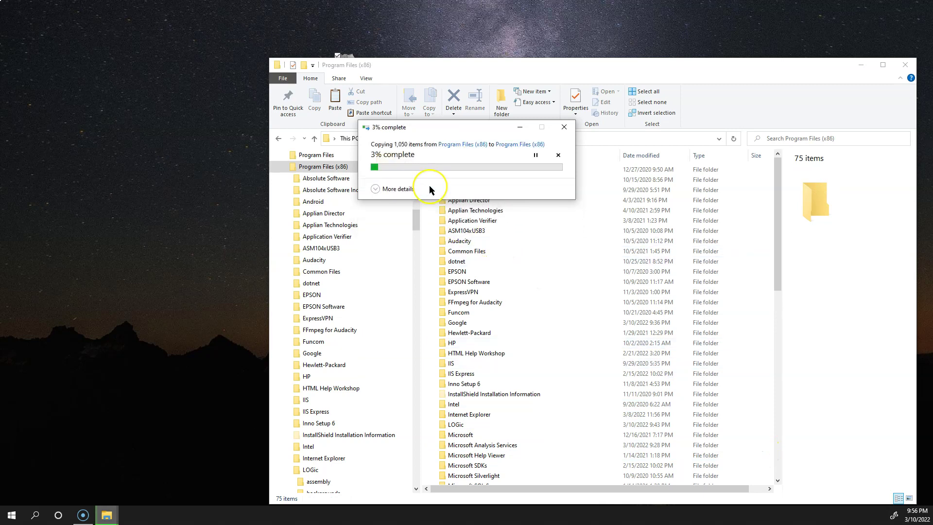